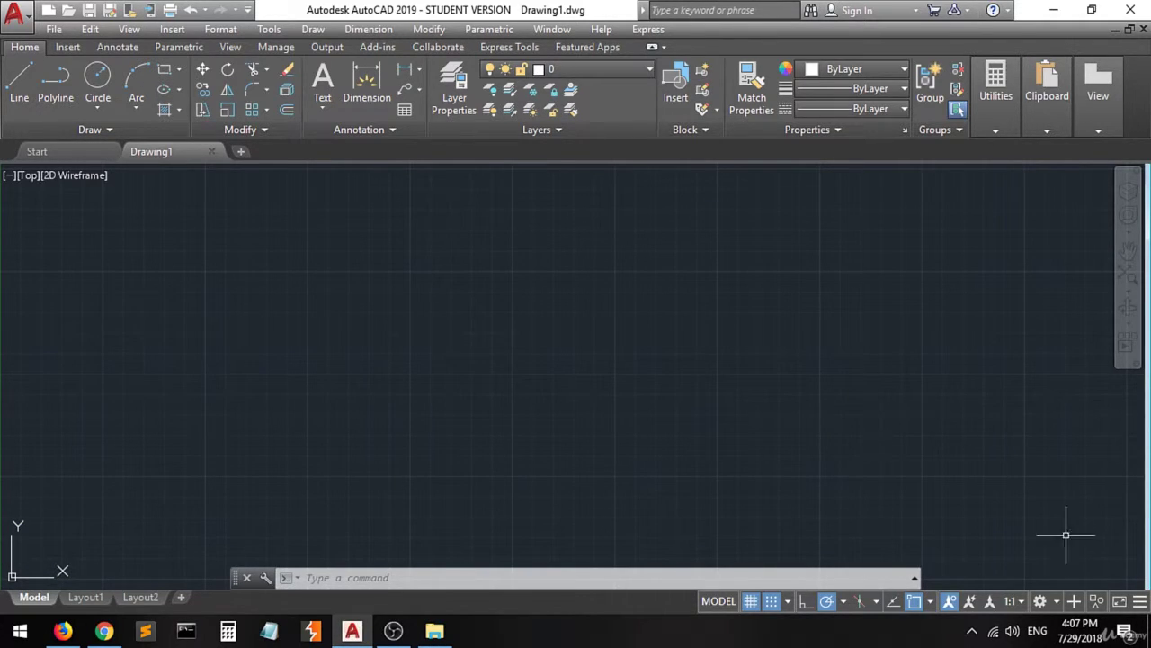
Show the list of available workspaces, with Drafting & Annotation as the current one
left_click(1053, 600)
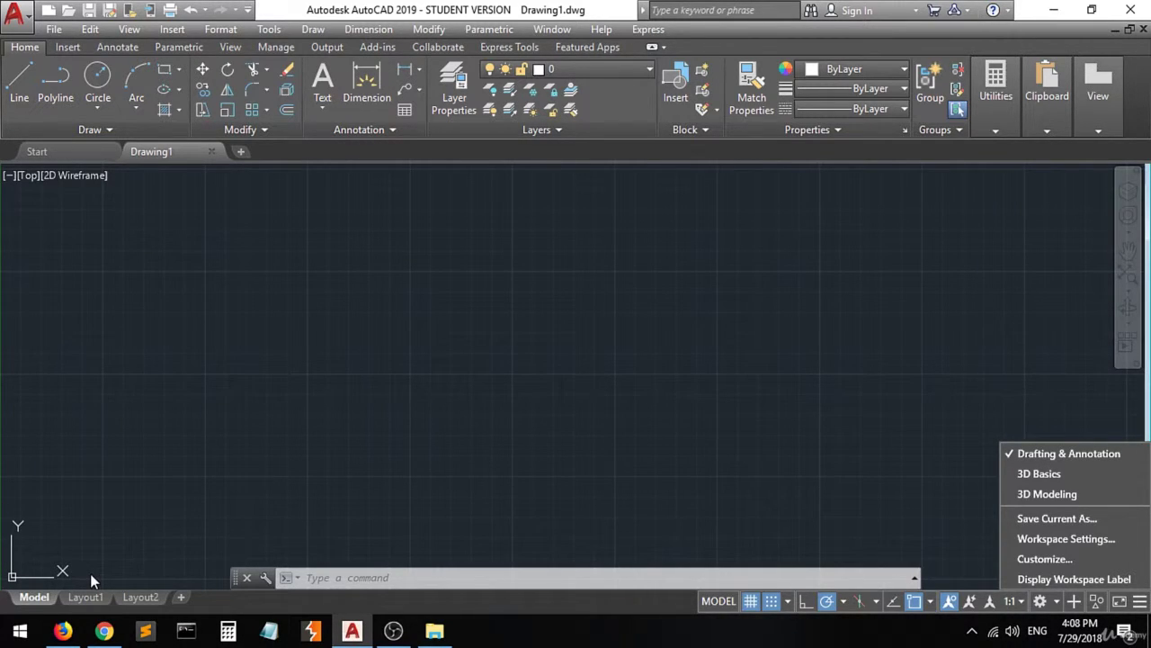
Switch to the 3D Basics workspace, then to 3D Modeling, and turn on the ViewCube
left_click(1080, 475)
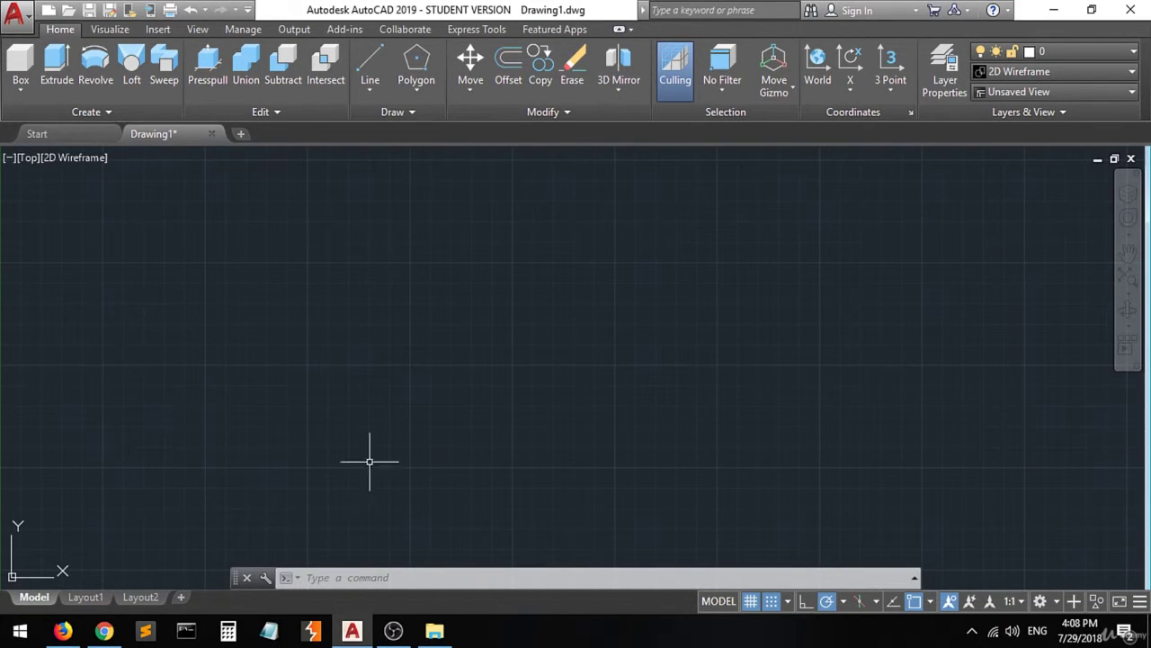
left_click(1041, 601)
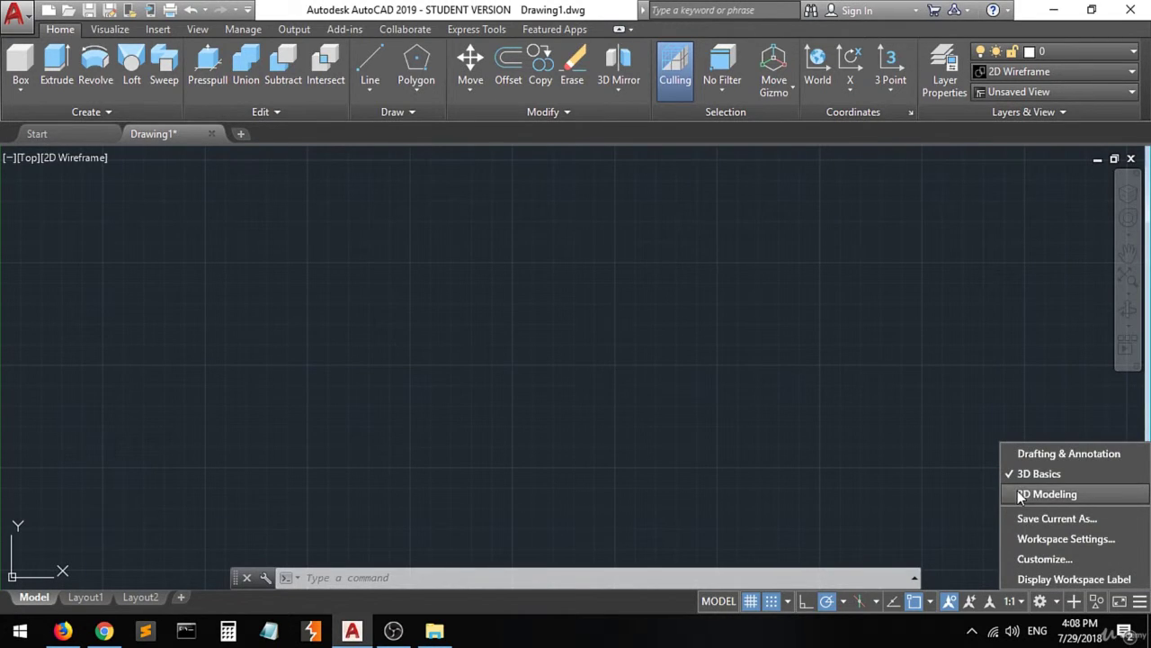
left_click(1047, 493)
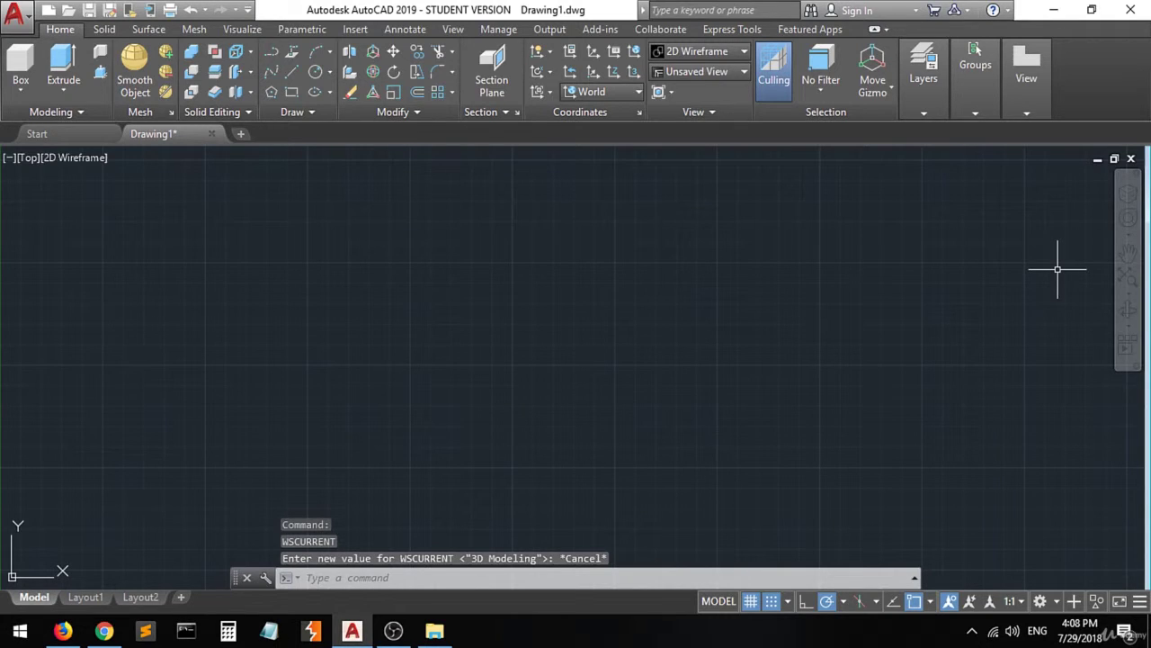
left_click(1129, 195)
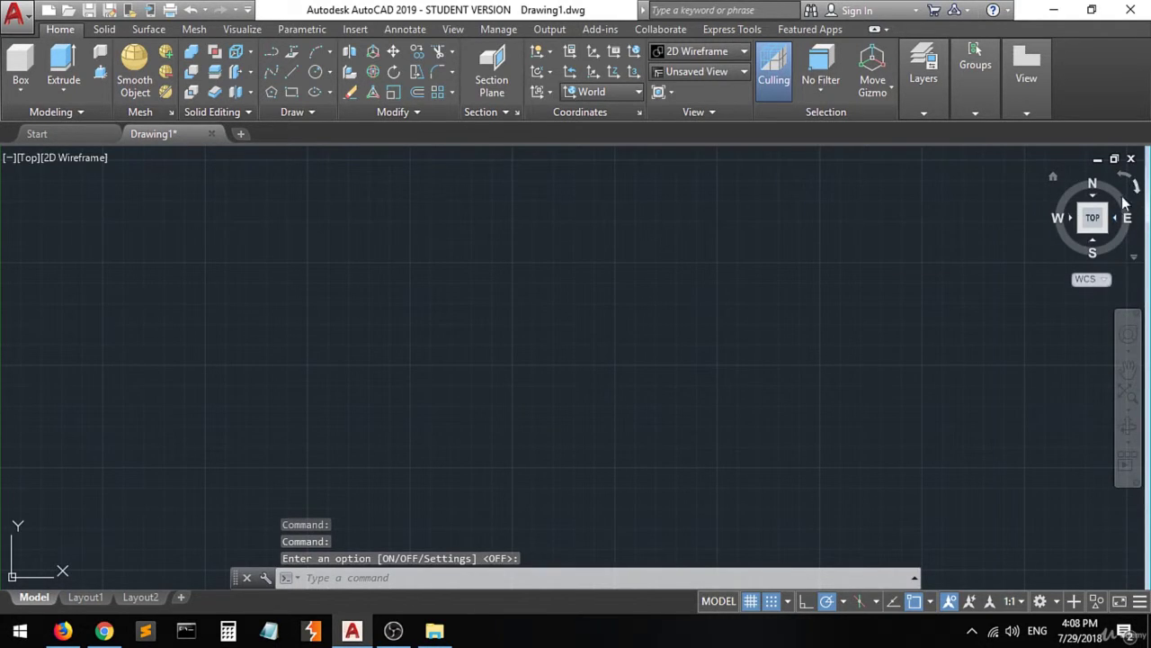
Rotate the top view about 25 degrees, then return to the Drafting & Annotation workspace
left_click(1089, 222)
left_click_drag(1077, 224, 1016, 288)
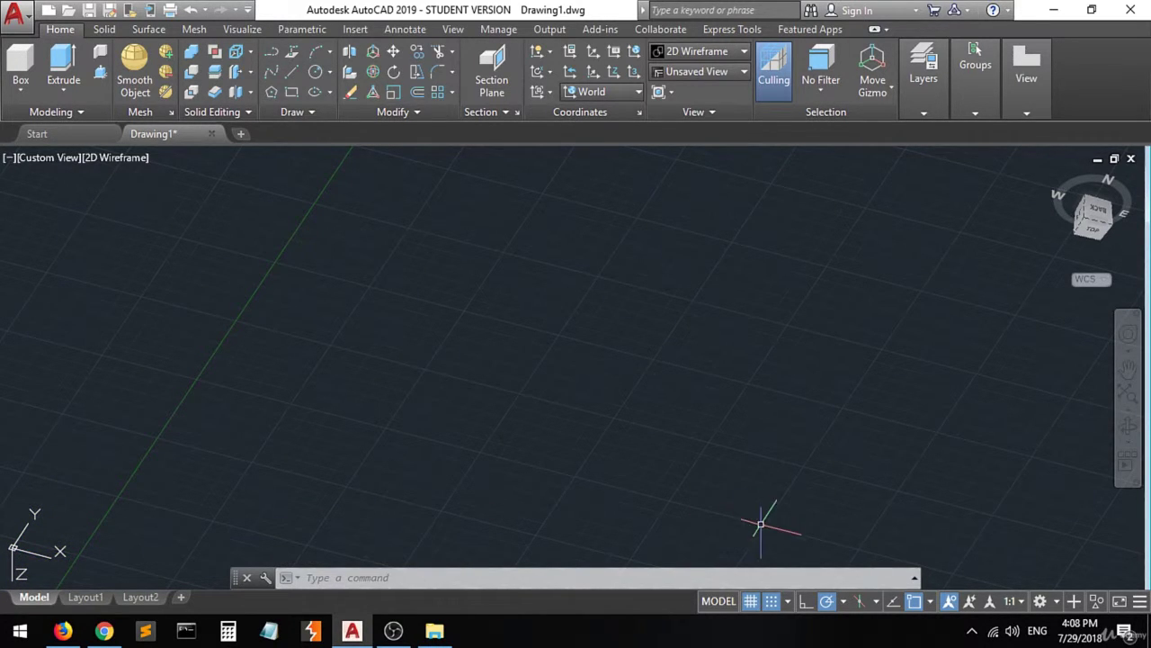
left_click(1056, 605)
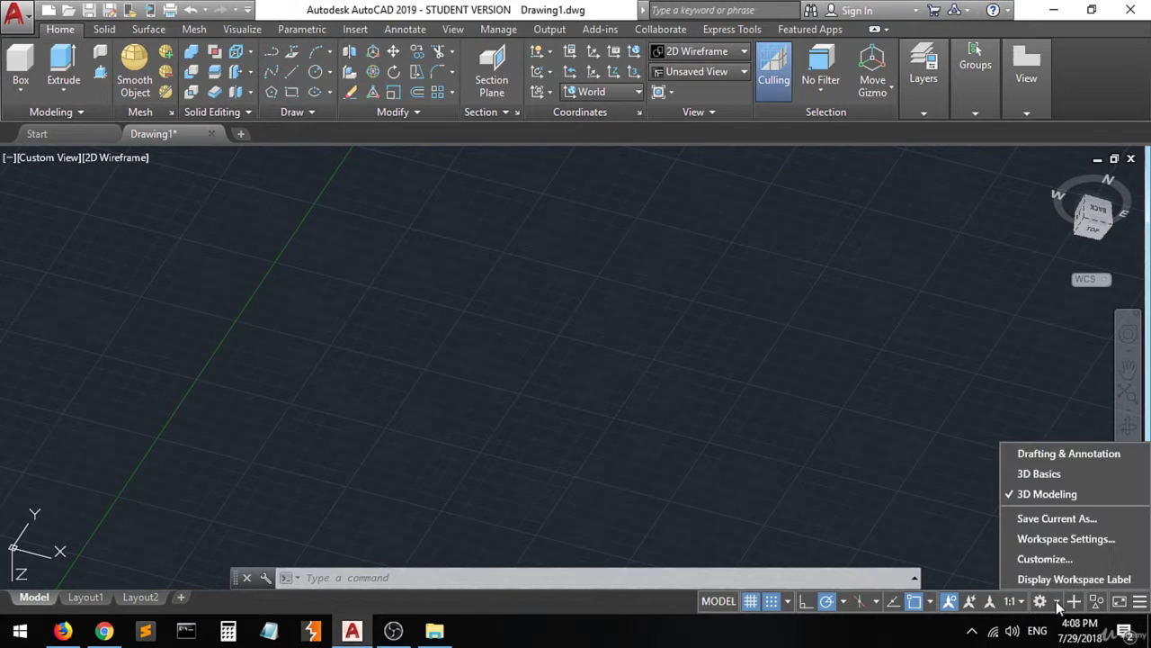
left_click(1049, 455)
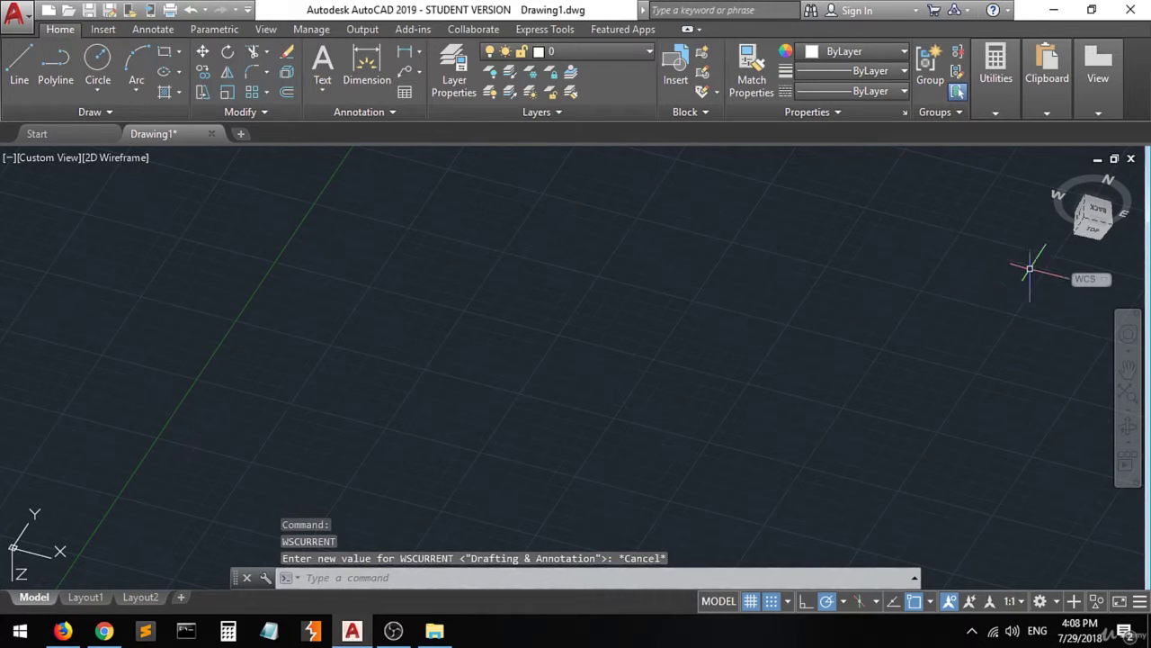
Restore the flat top view using the ViewCube
left_click(1091, 229)
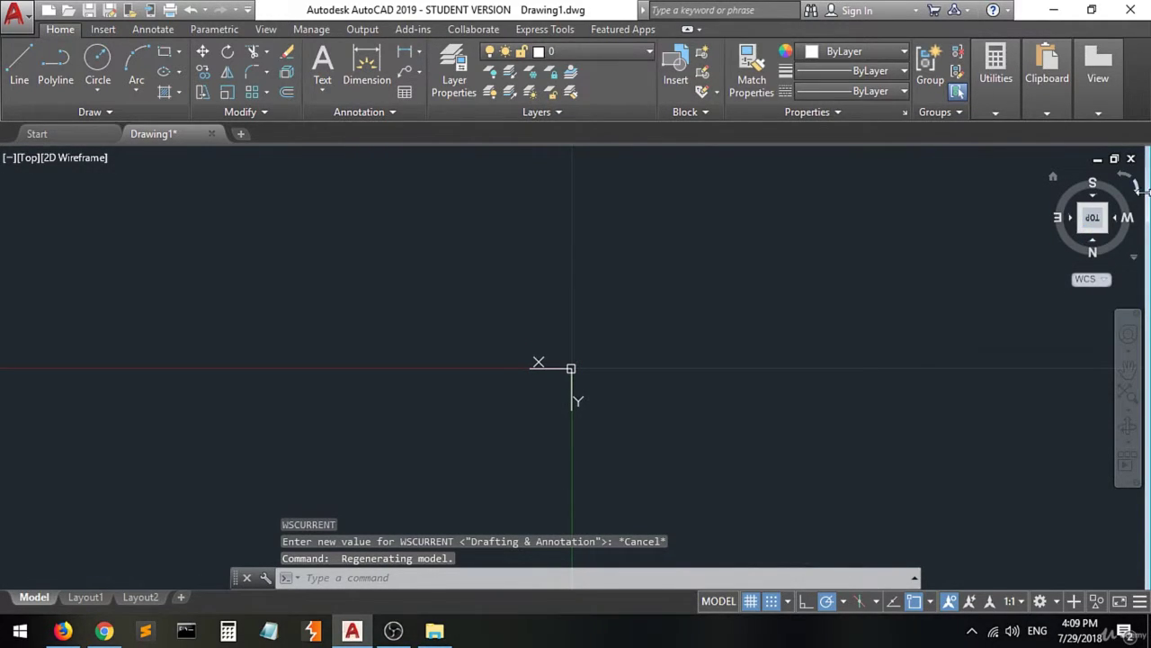
left_click_drag(1137, 188, 1139, 196)
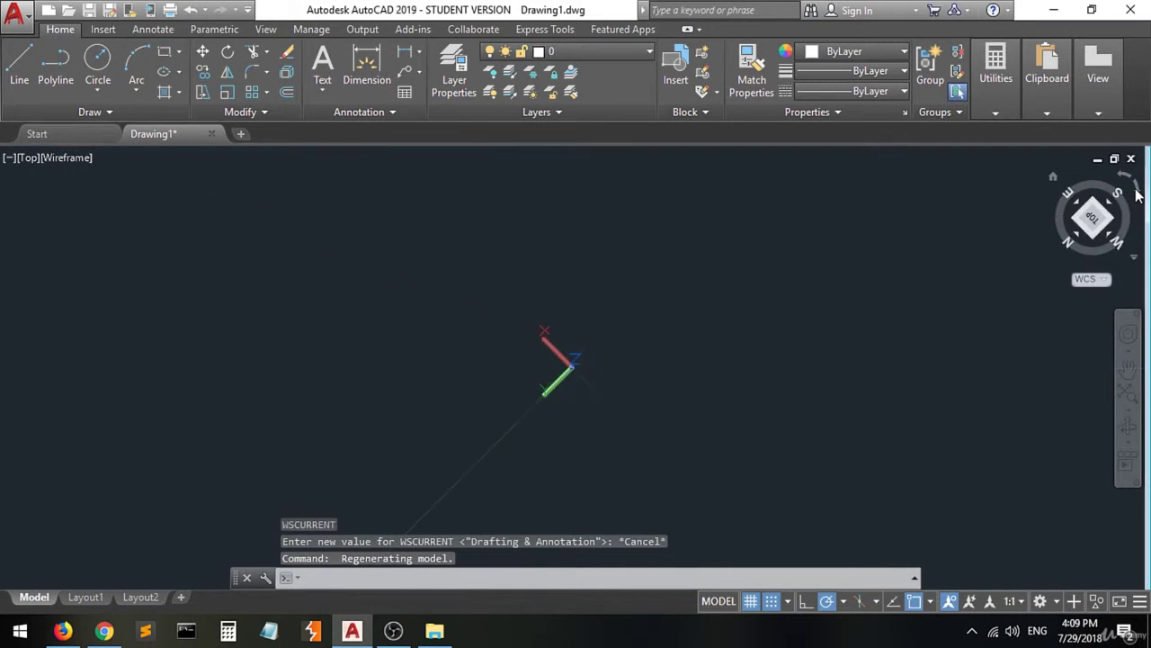
left_click(1138, 194)
left_click(1138, 194)
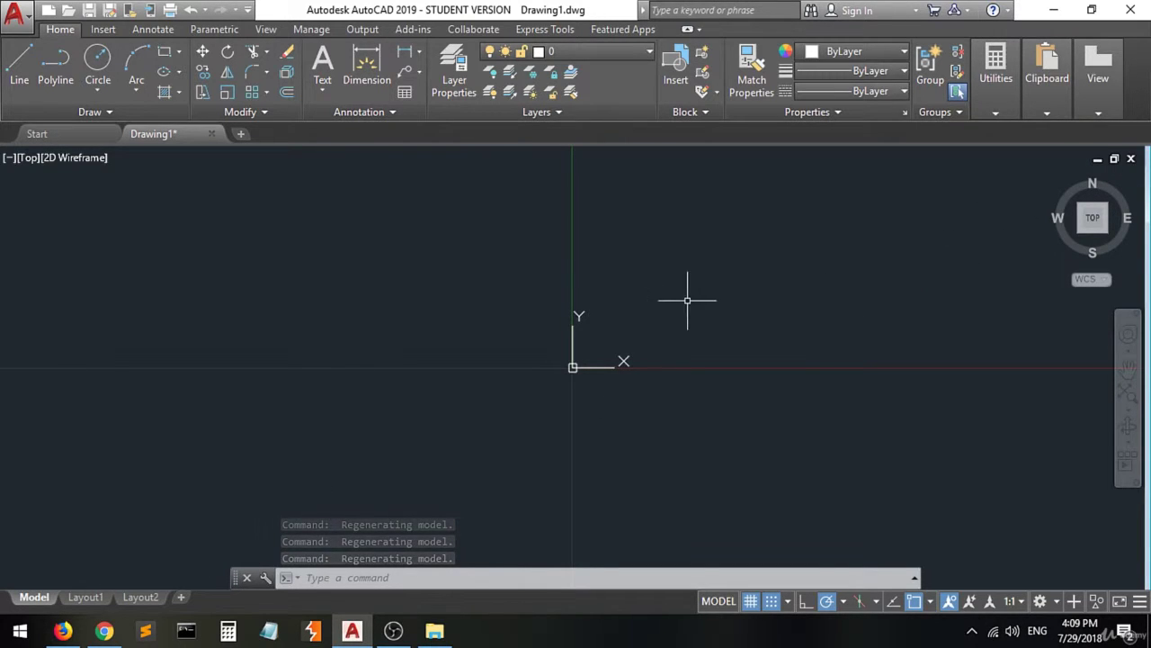
Pan the drawing so the origin sits near the lower-left corner, then start the Line command
left_click(1129, 370)
left_click_drag(848, 259, 359, 368)
left_click_drag(354, 311, 252, 422)
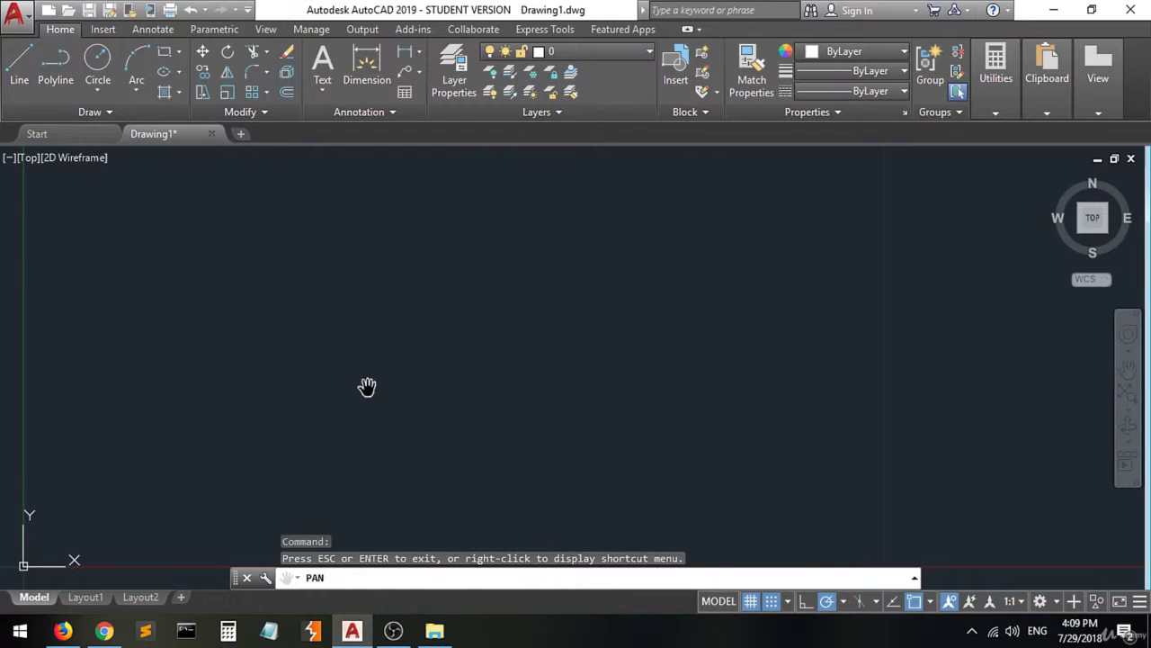
left_click(20, 70)
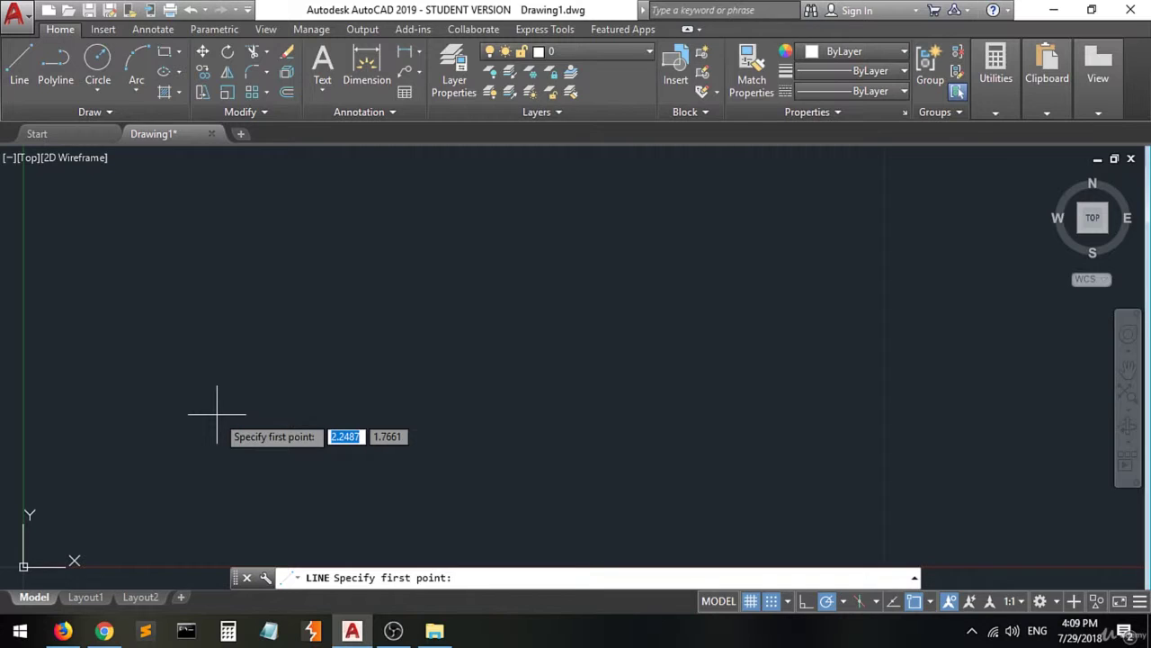
Set the line's first point at 0,0 and enter 10,10 for the next point
type("0")
key("Tab")
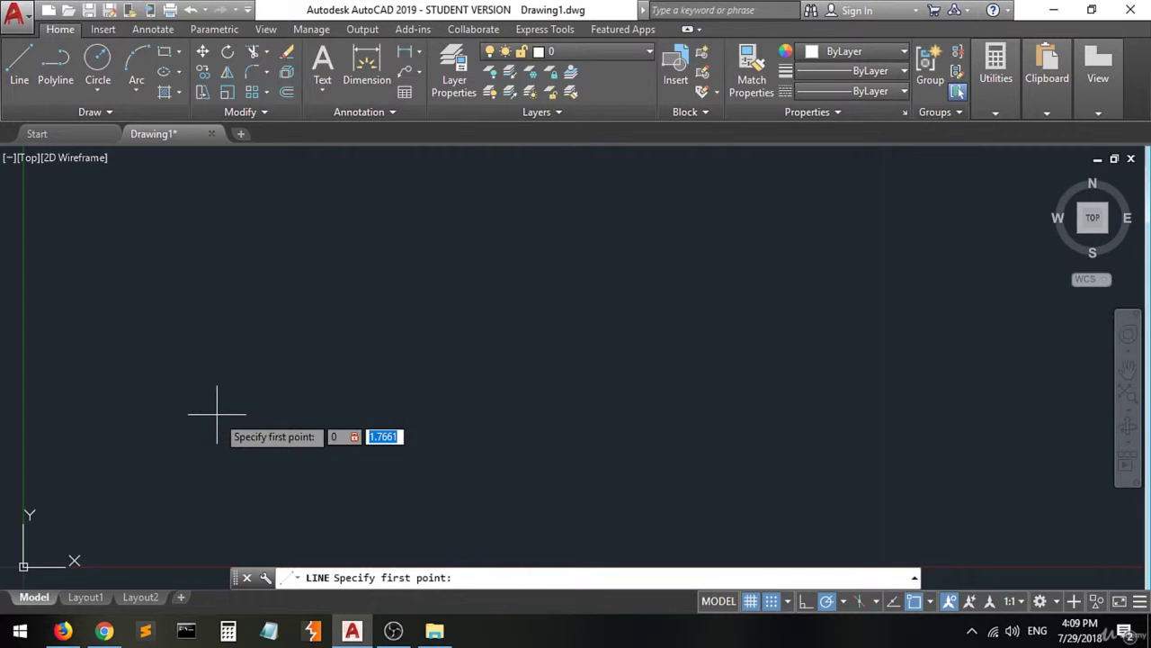
type("0")
key("Return")
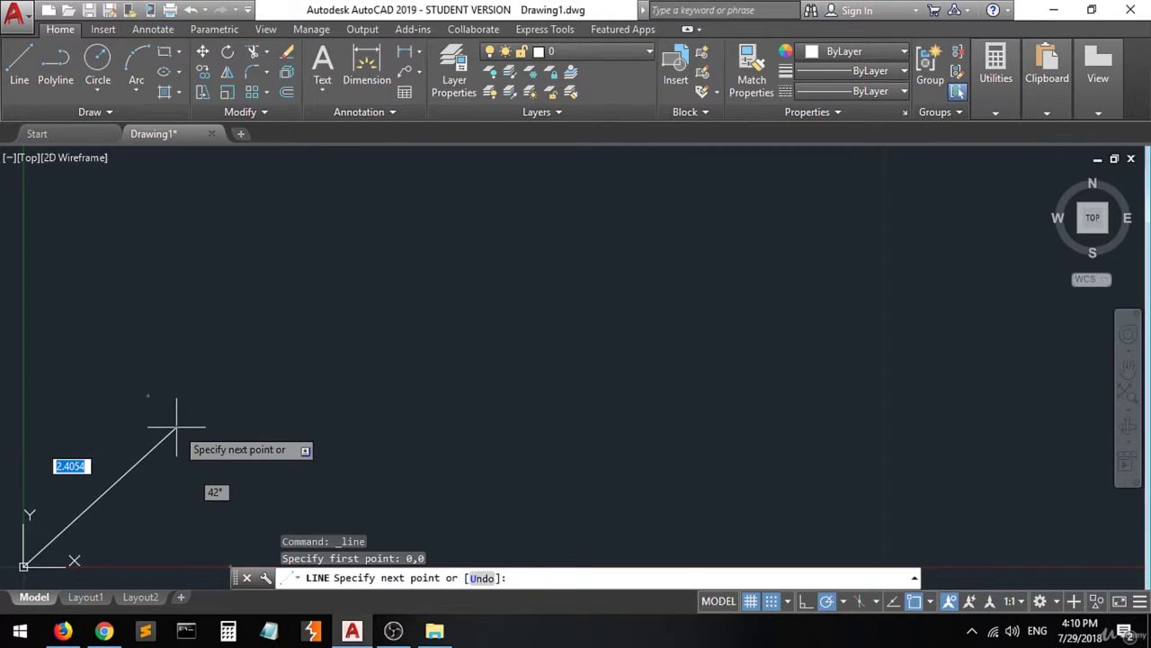
type("10")
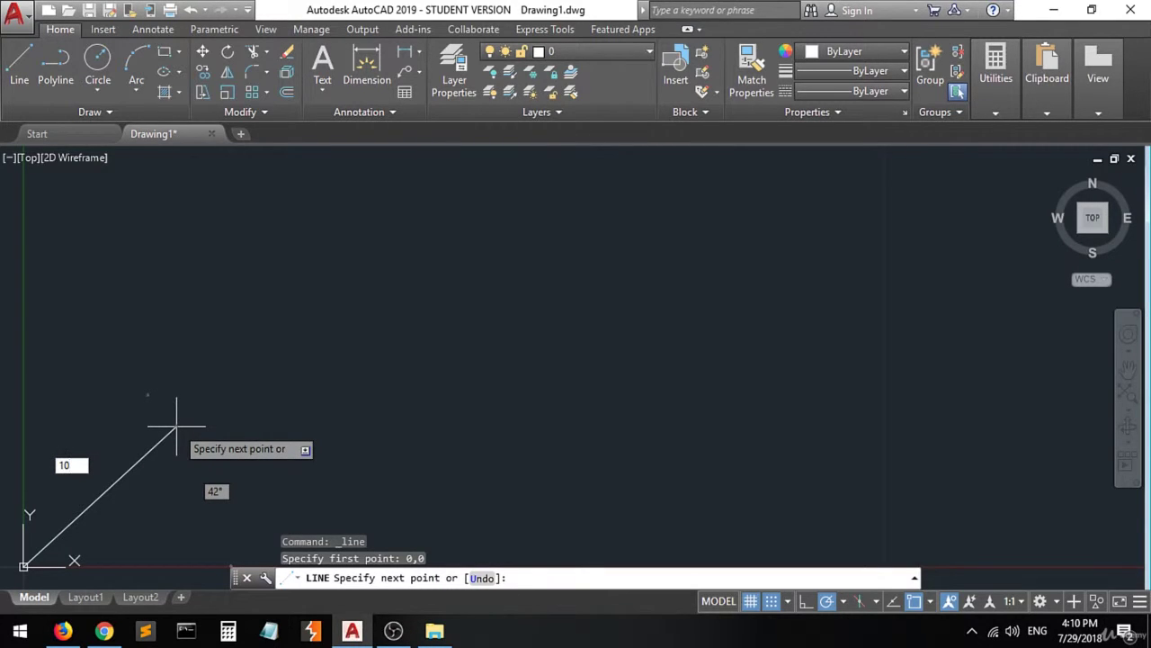
type(",")
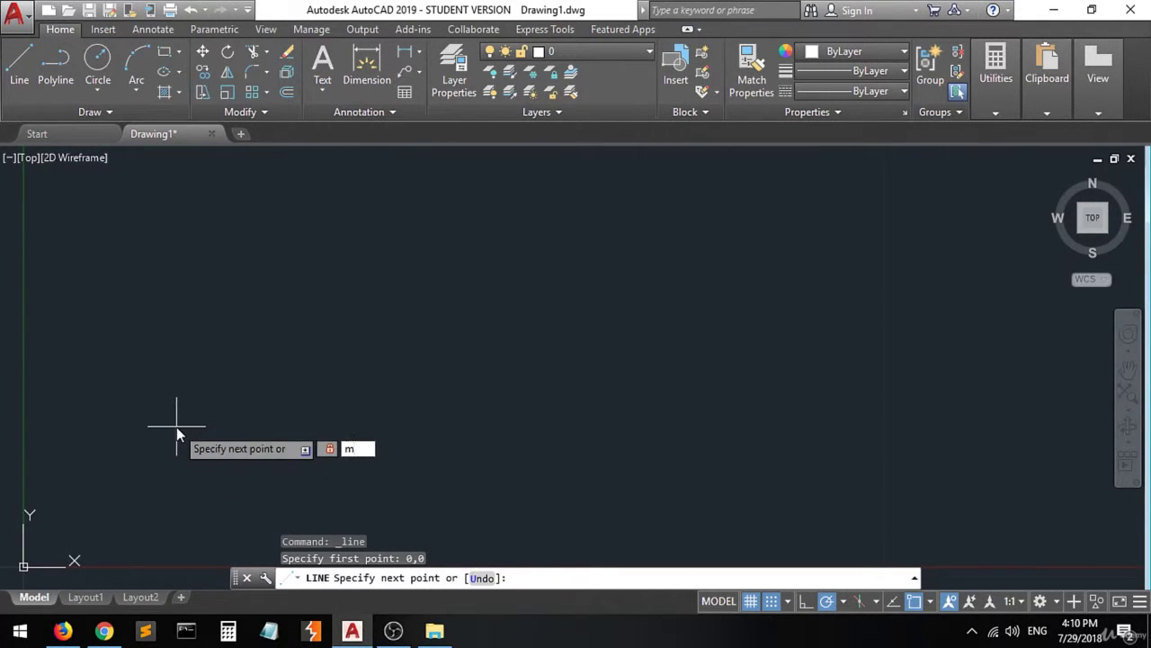
type("10")
key("Return")
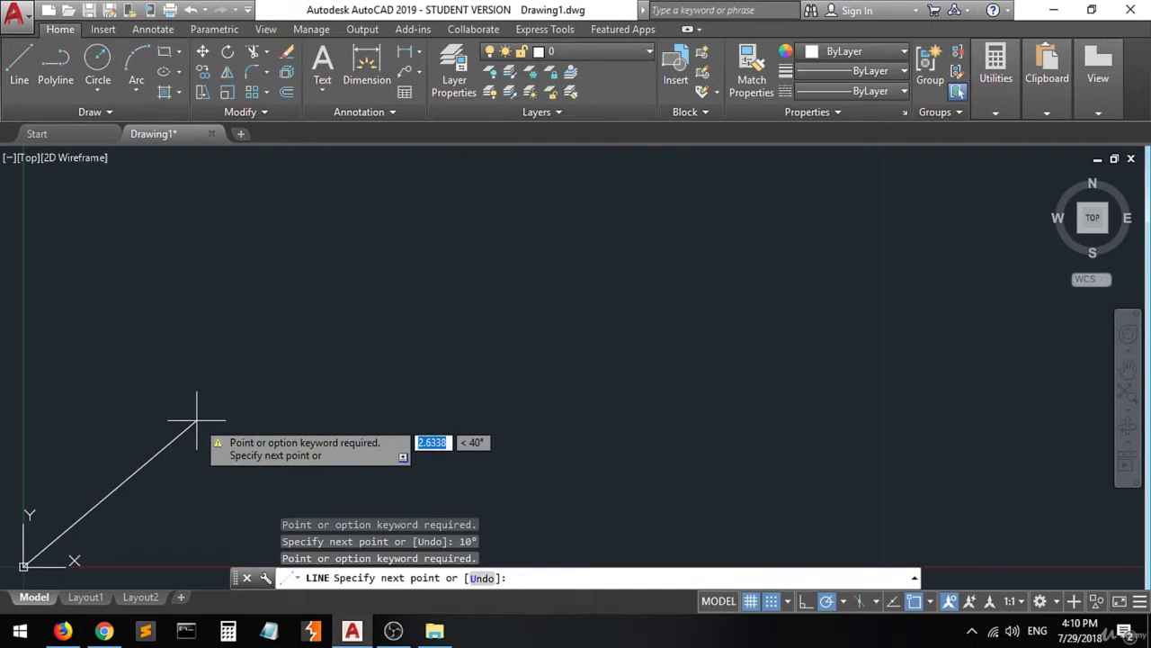
type("10")
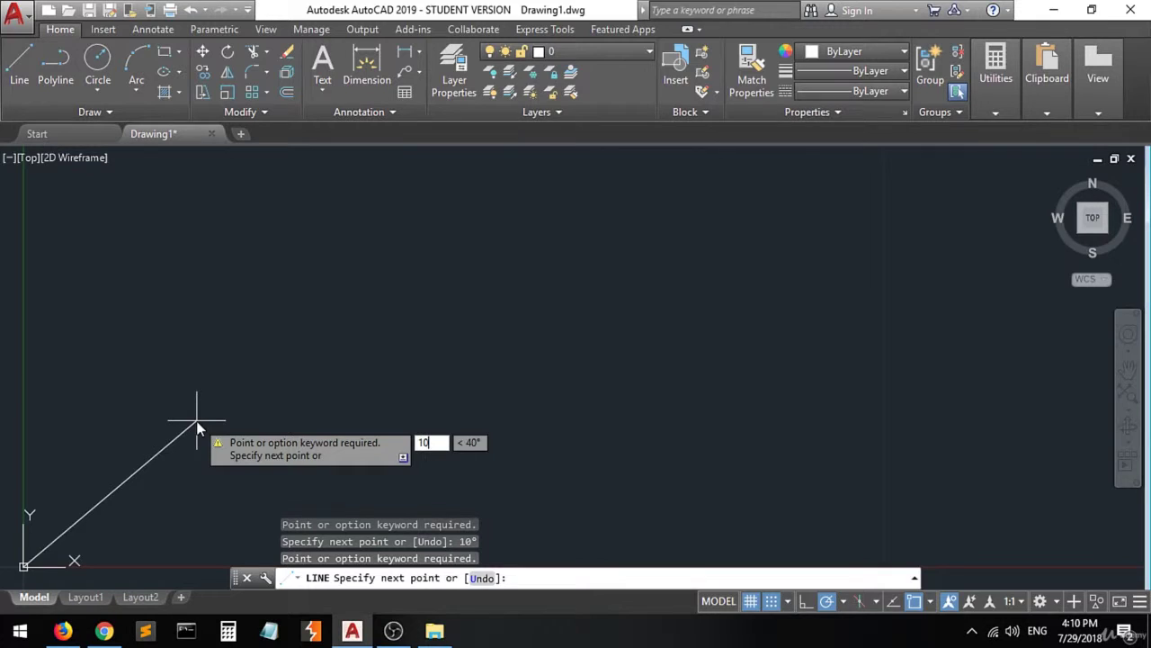
key("Tab")
type("10")
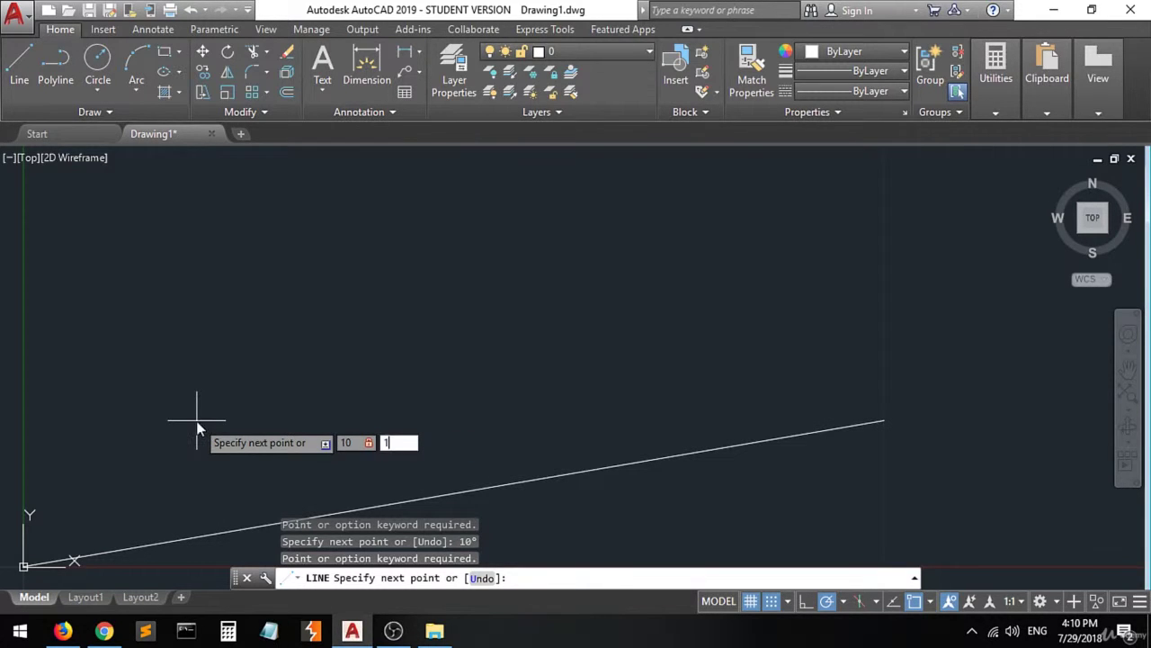
type("@10,10")
key("Return")
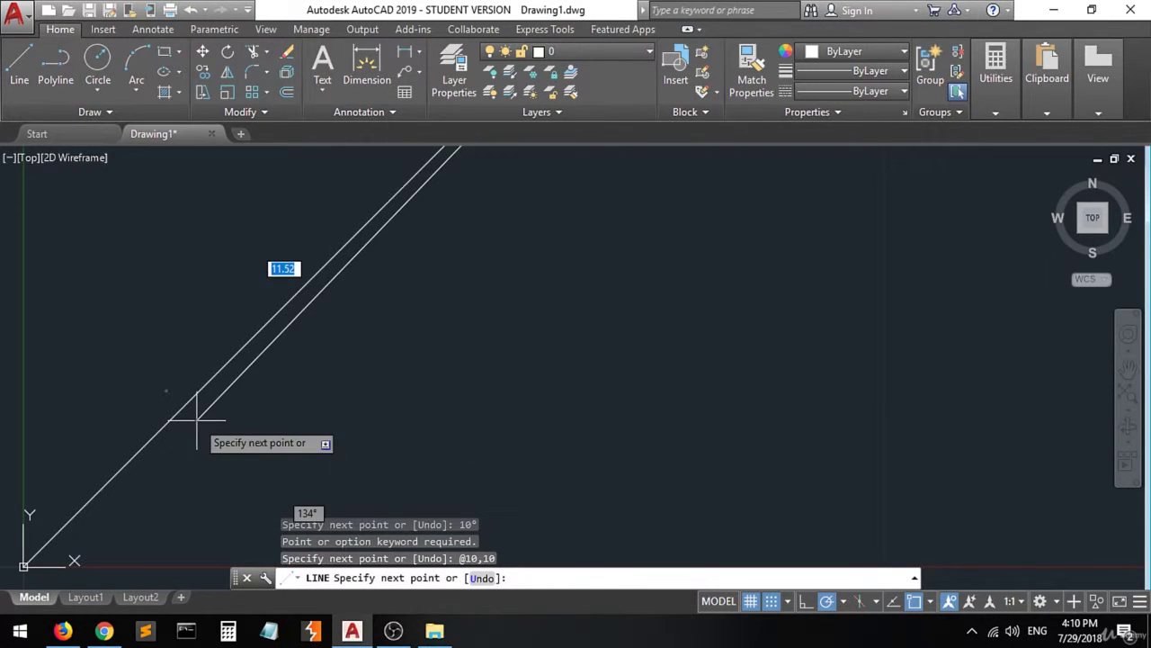
scroll(196, 419, "down", 5)
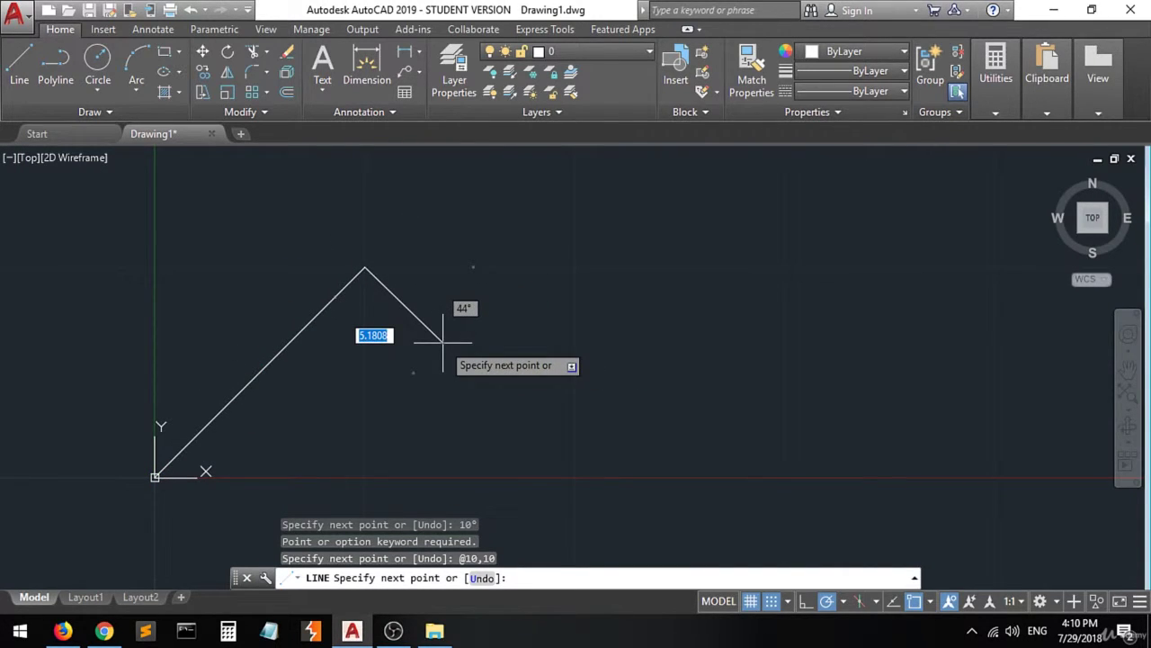
key("Return")
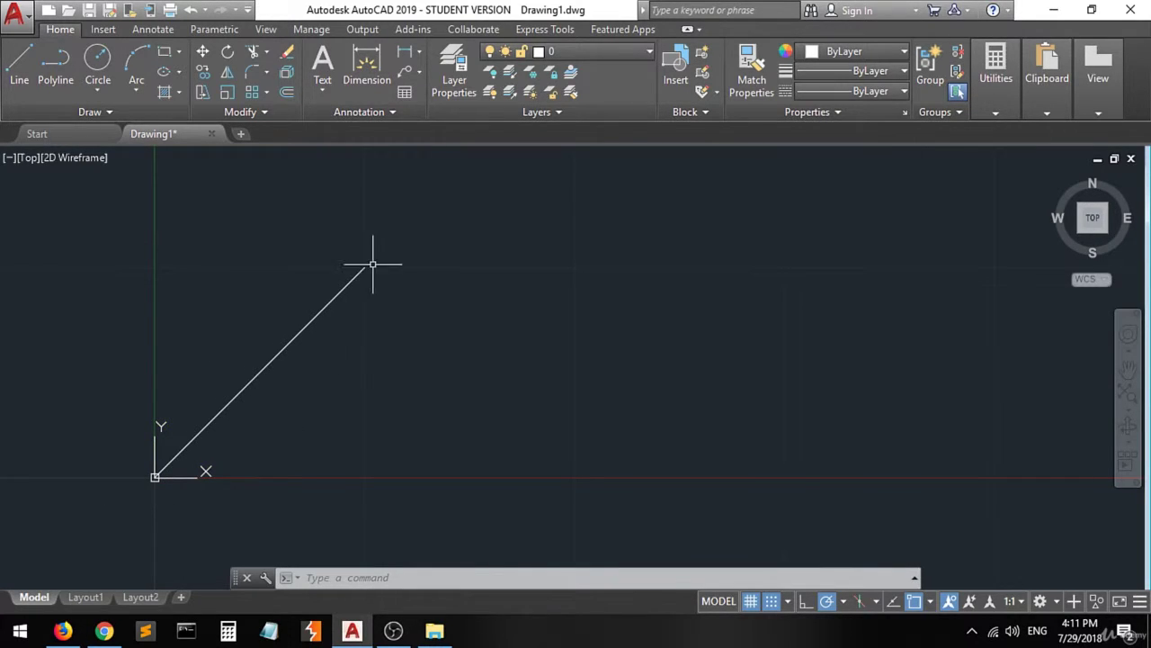
Window-select the diagonal line, then clear the selection
left_click(401, 233)
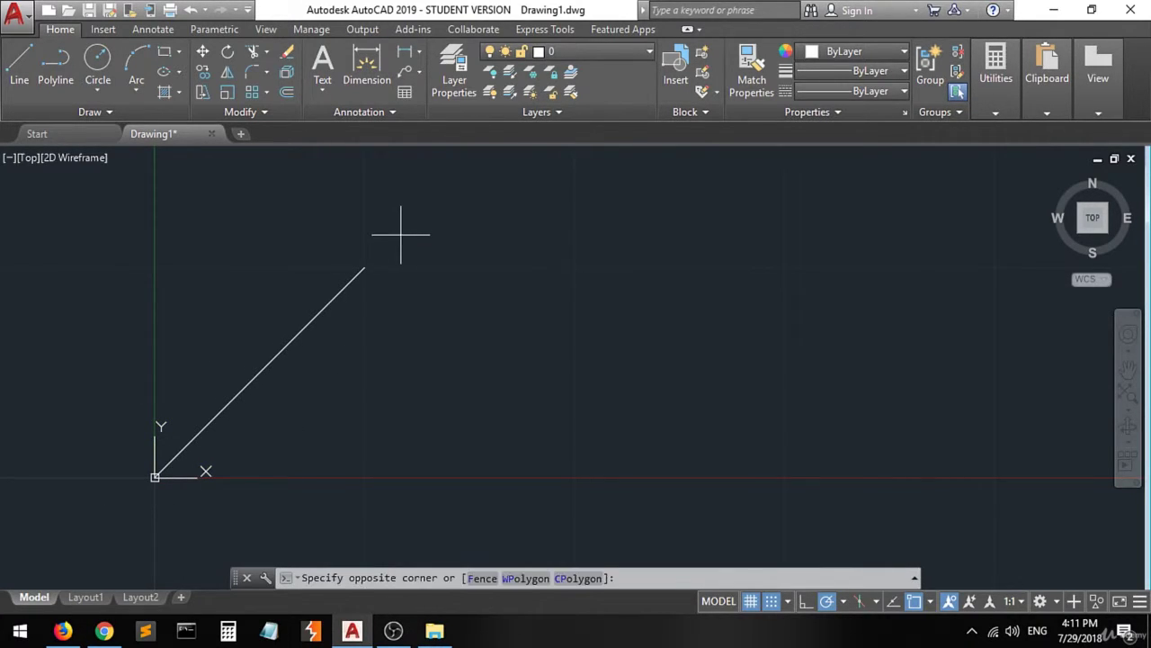
left_click(316, 378)
left_click(477, 374)
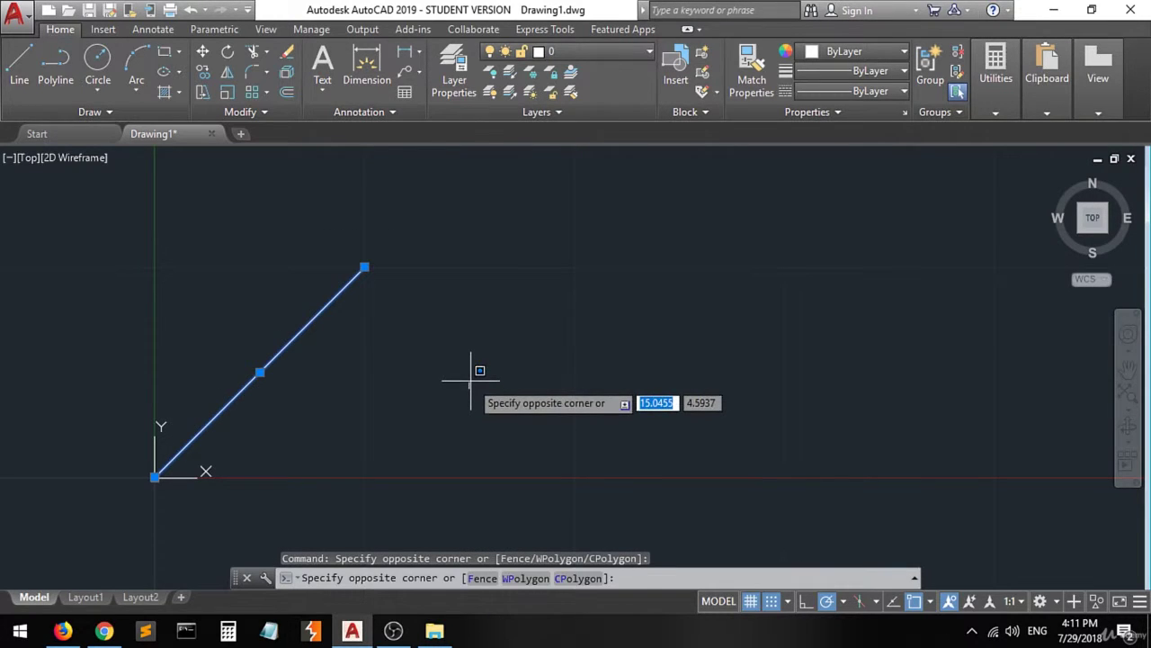
key("Escape")
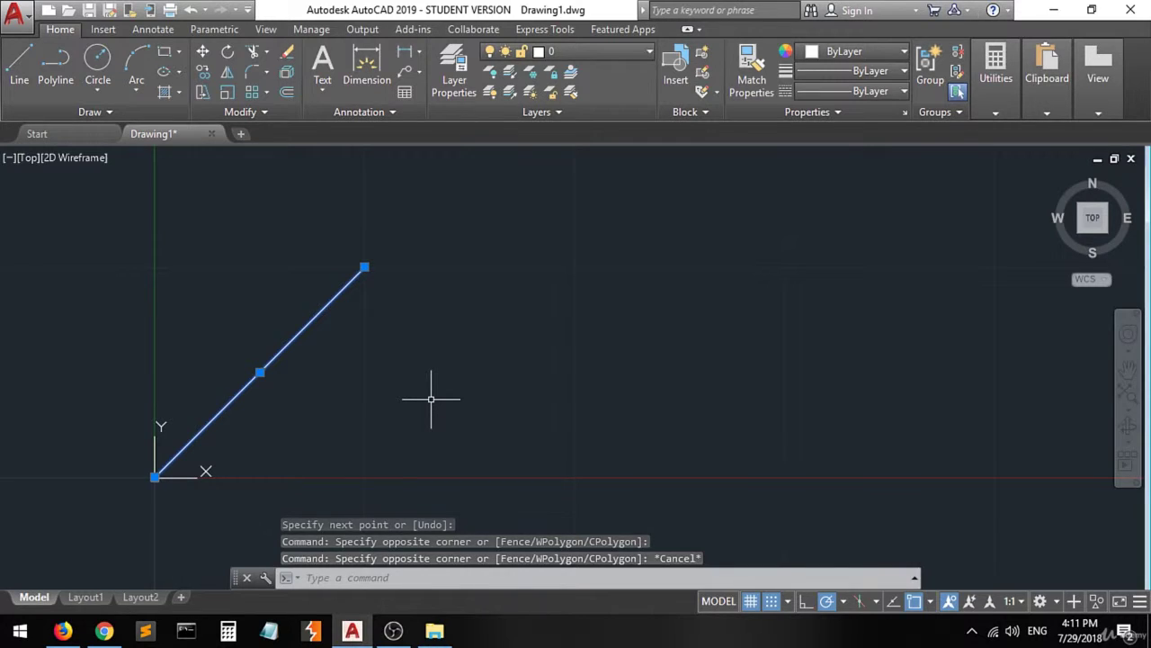
key("Escape")
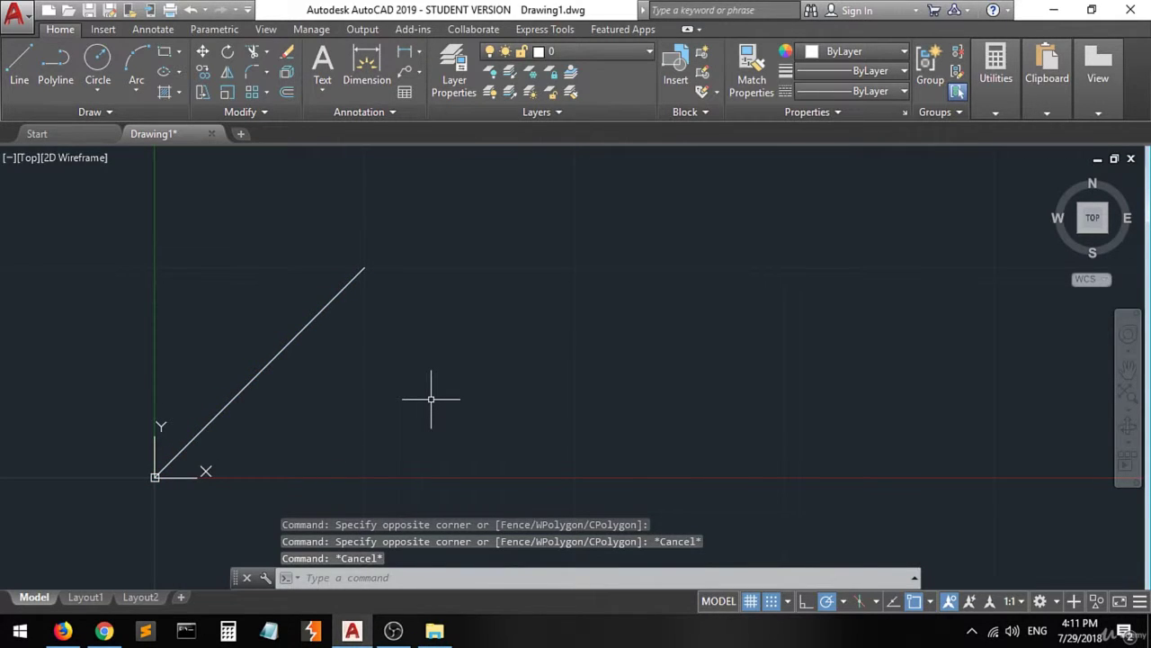
Start a line at the diagonal's upper end, turn Ortho on with F8, and cancel it
left_click(19, 72)
left_click(364, 267)
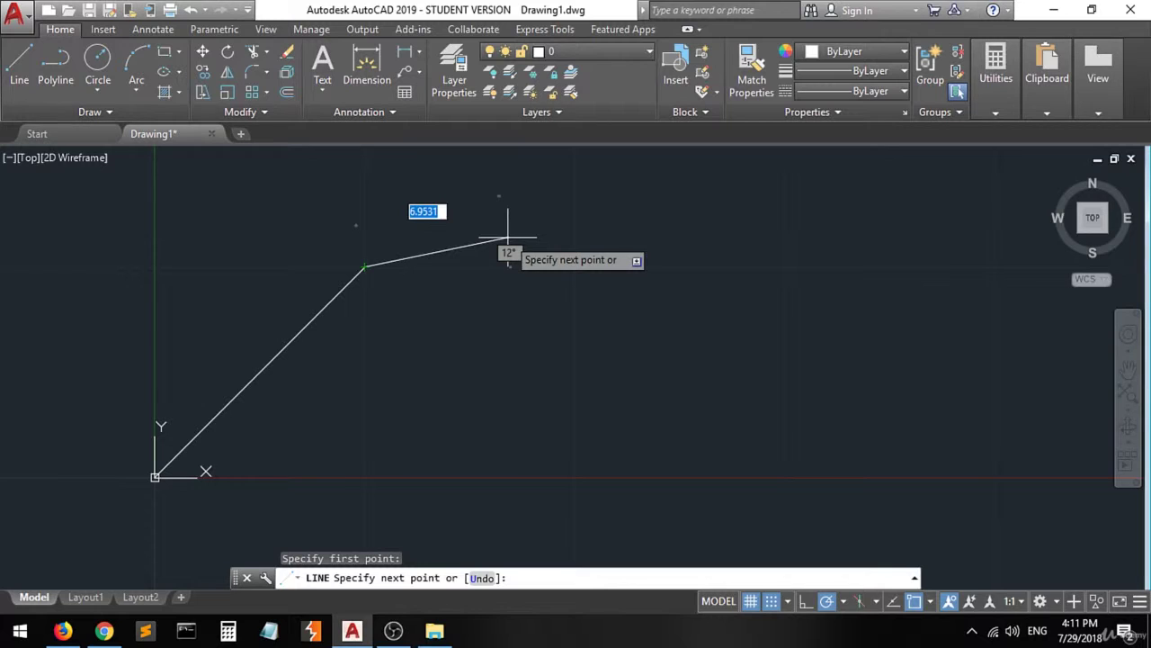
key("F8")
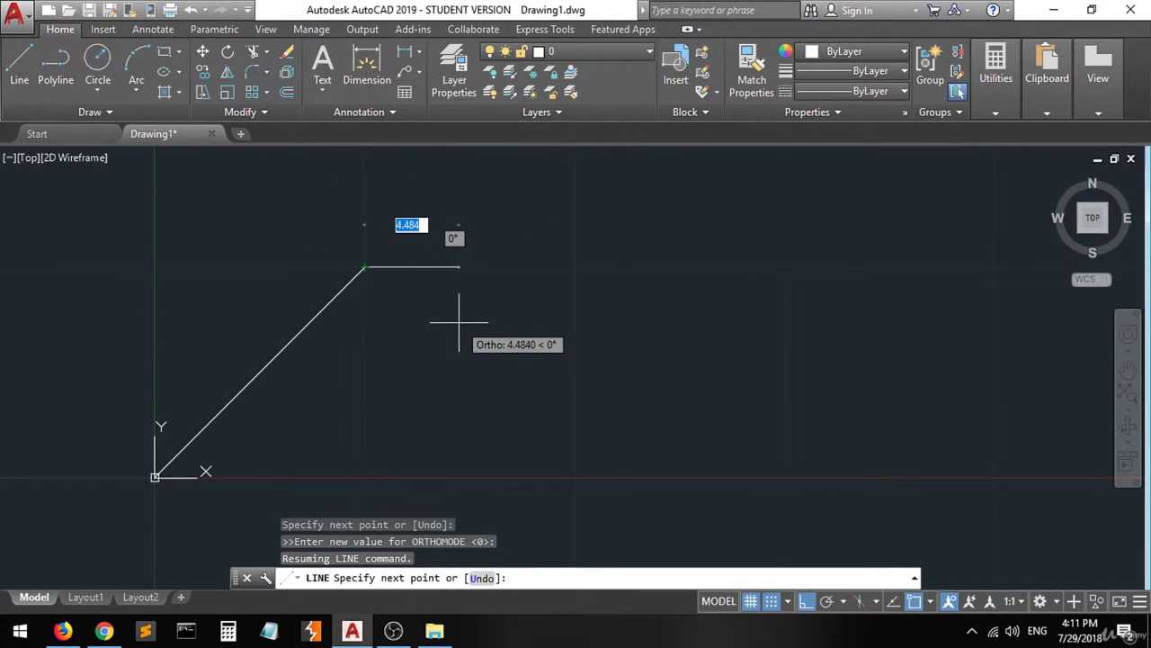
key("Escape")
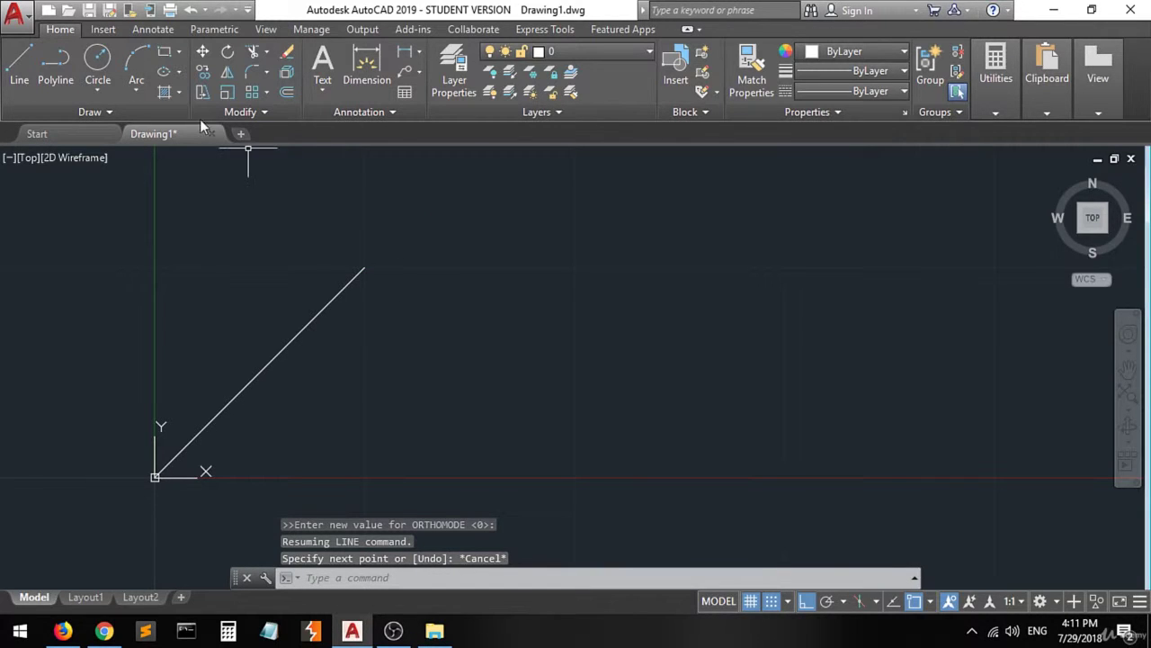
left_click(25, 65)
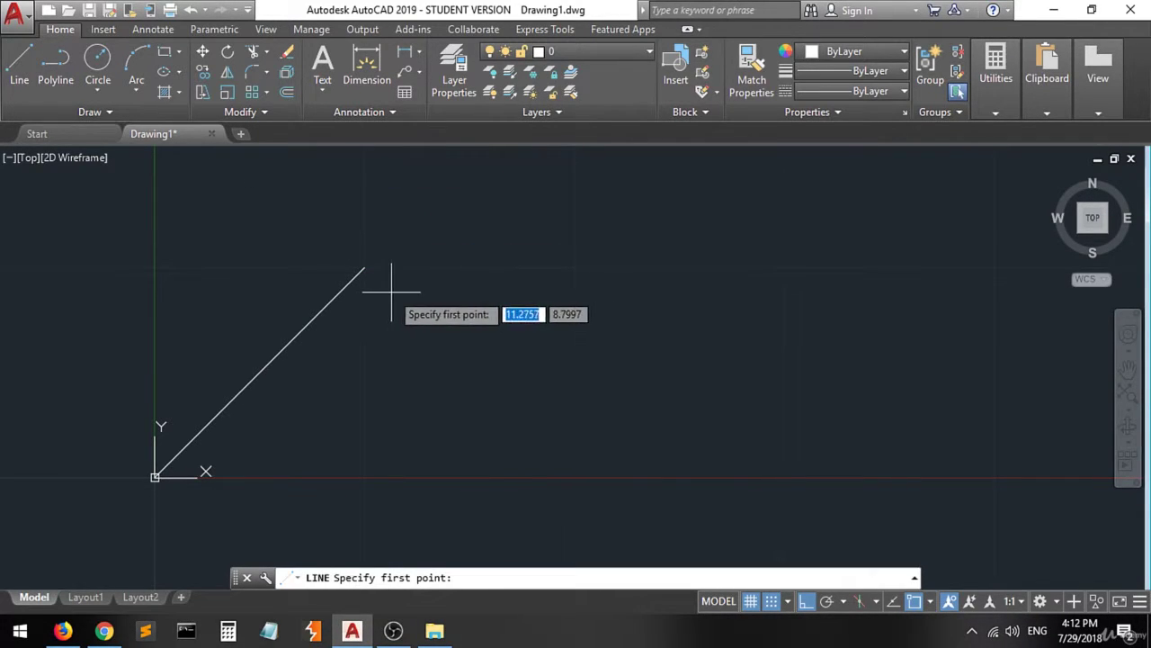
Begin the new line at the diagonal's upper endpoint with Ortho turned off
left_click(364, 267)
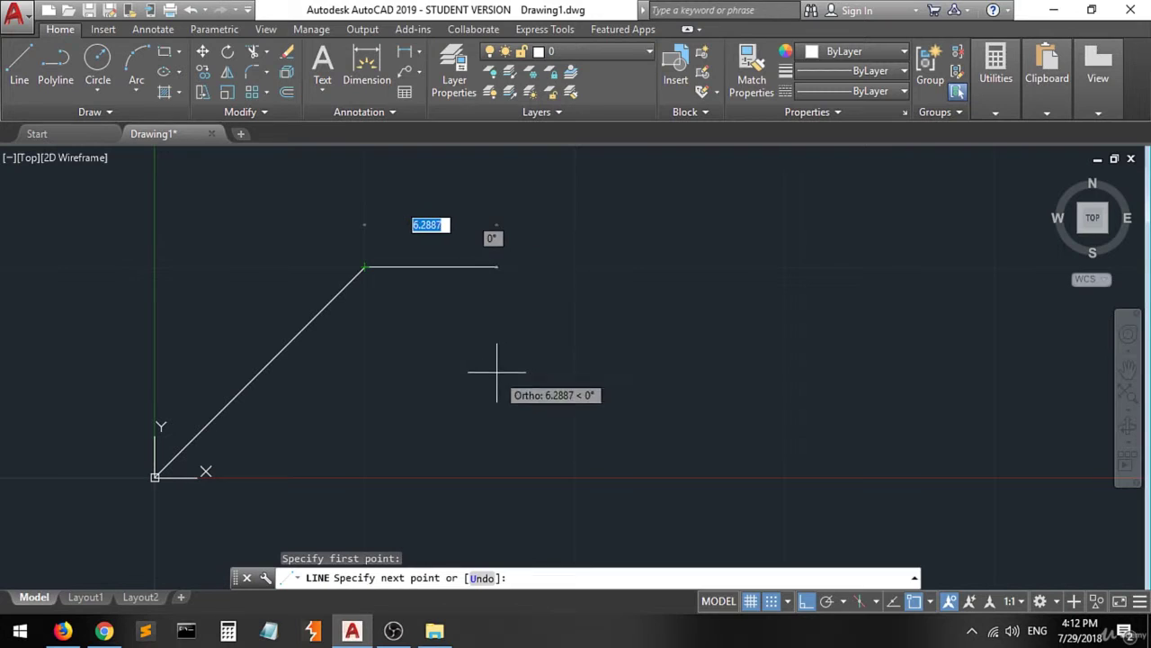
left_click(807, 603)
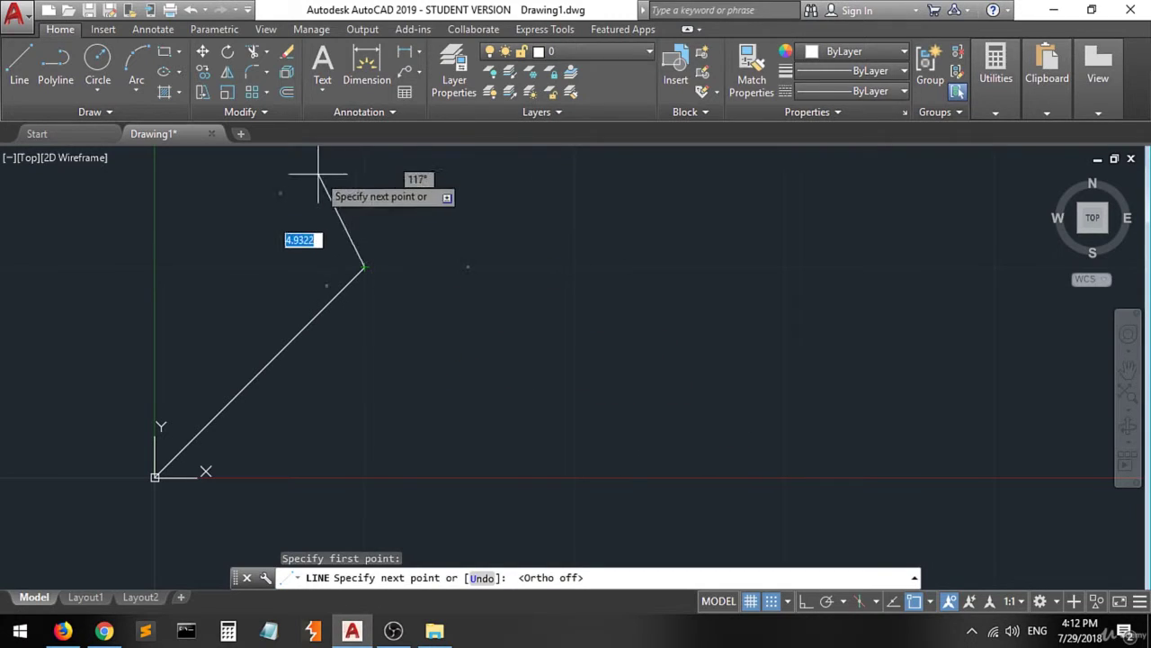
scroll(440, 387, "down", 2)
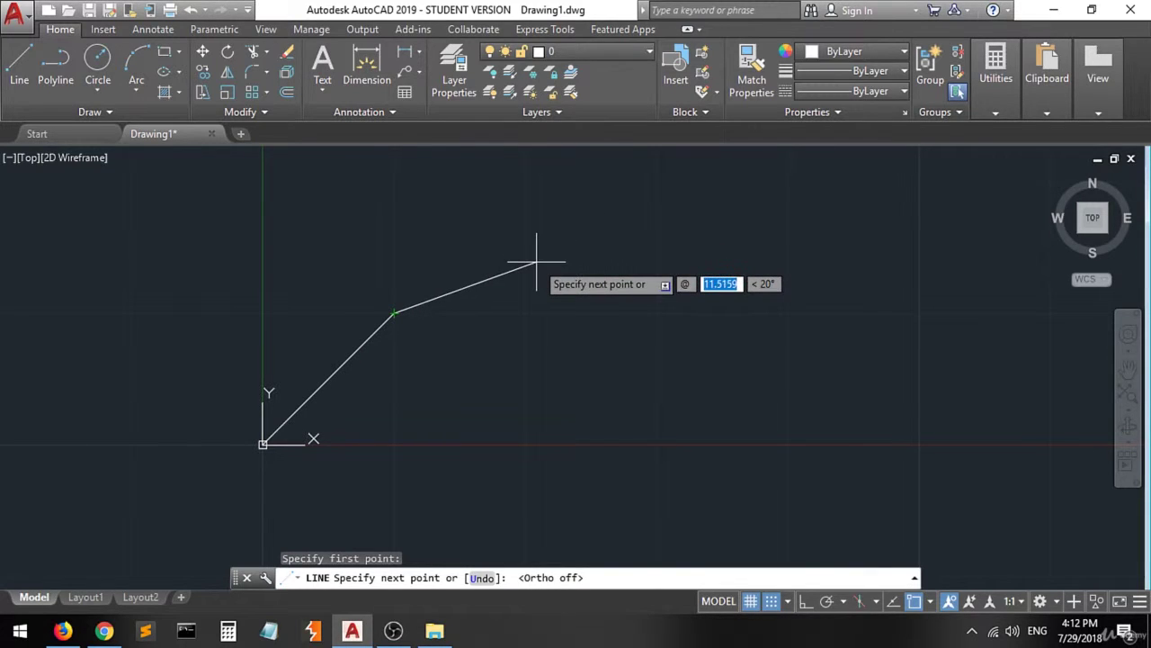
Add a segment 10 right and 10 up from the diagonal's end, then end LINE
type("10")
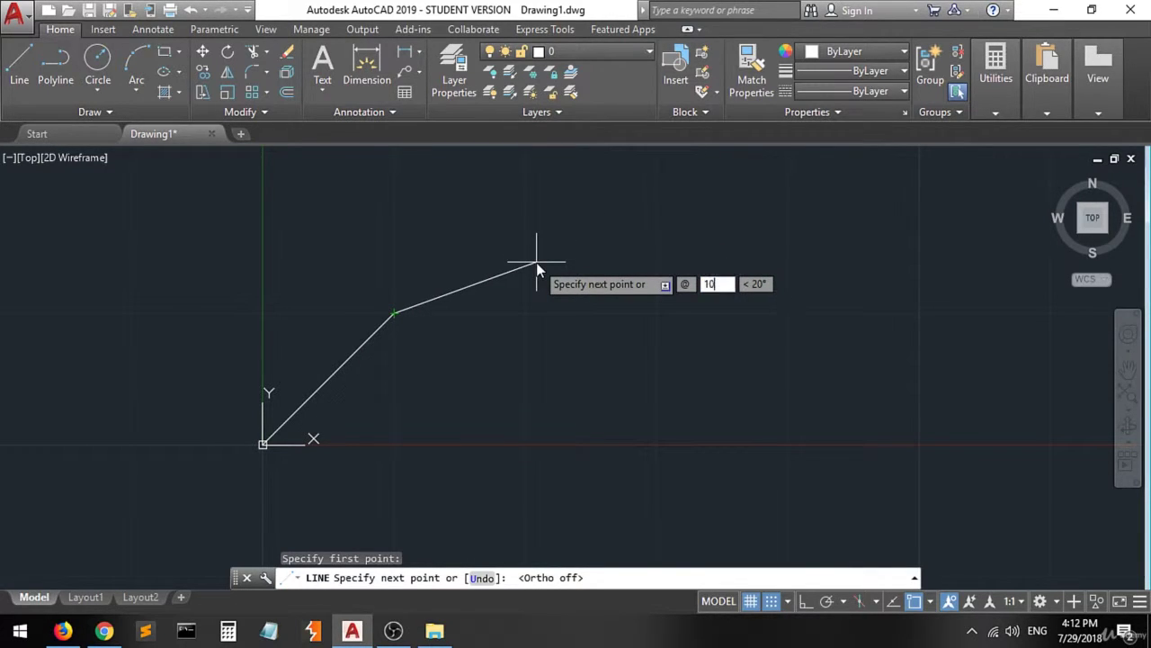
key("Tab")
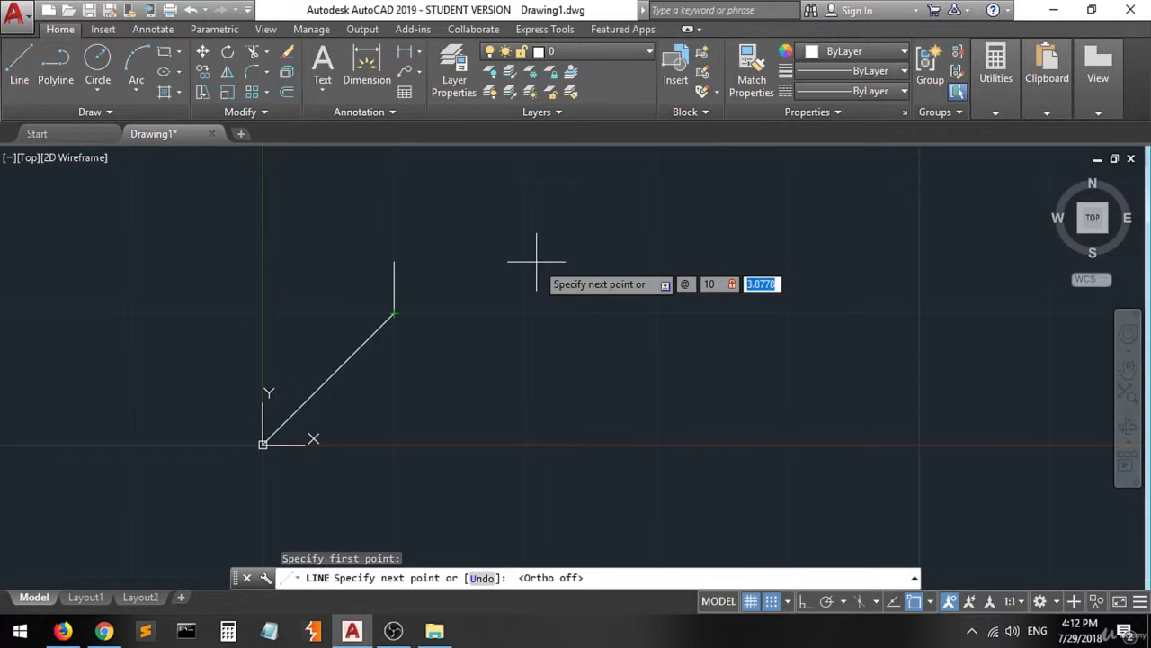
type("10")
key("Return")
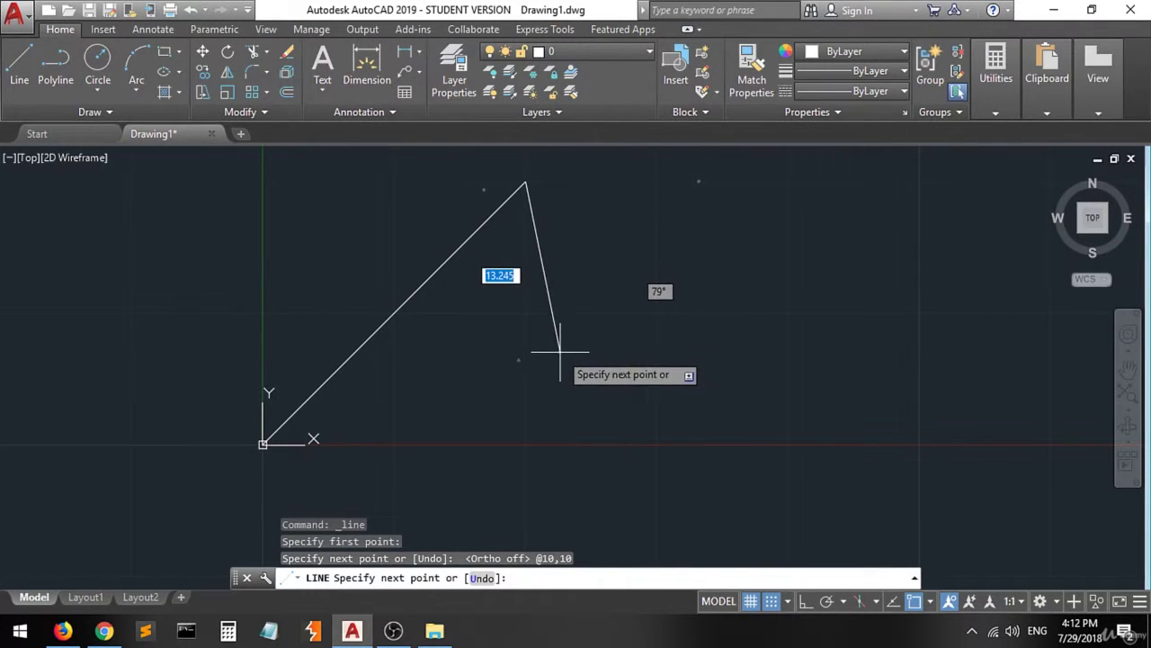
key("Return")
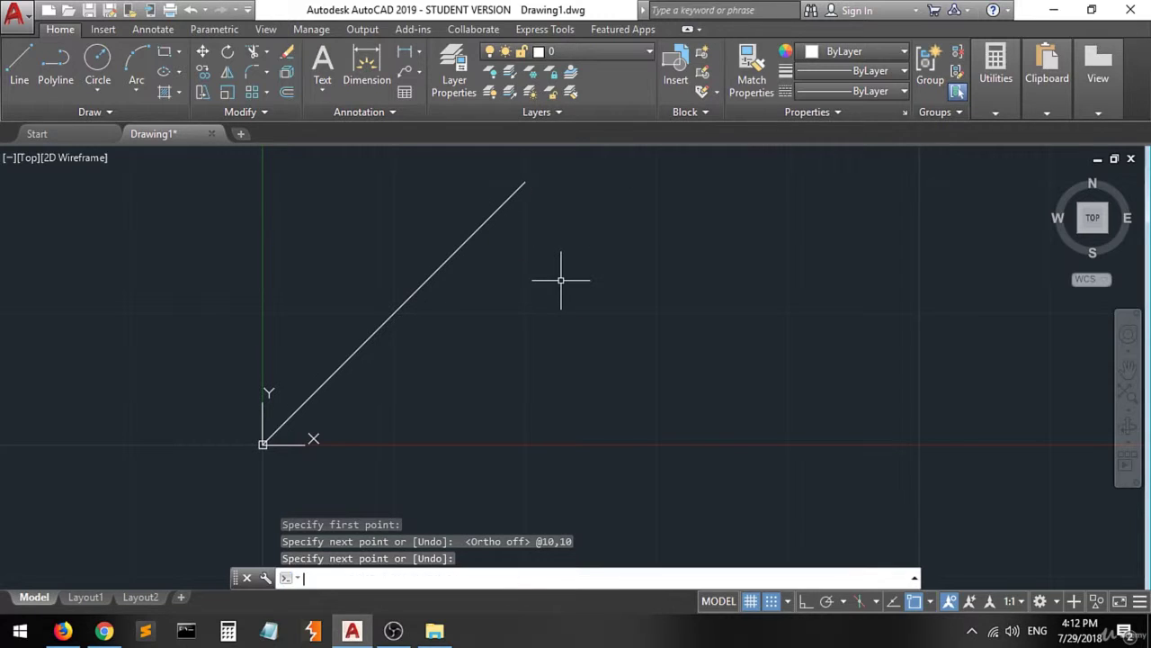
Select the new upper segment, then drag a selection window over empty space
left_click(485, 222)
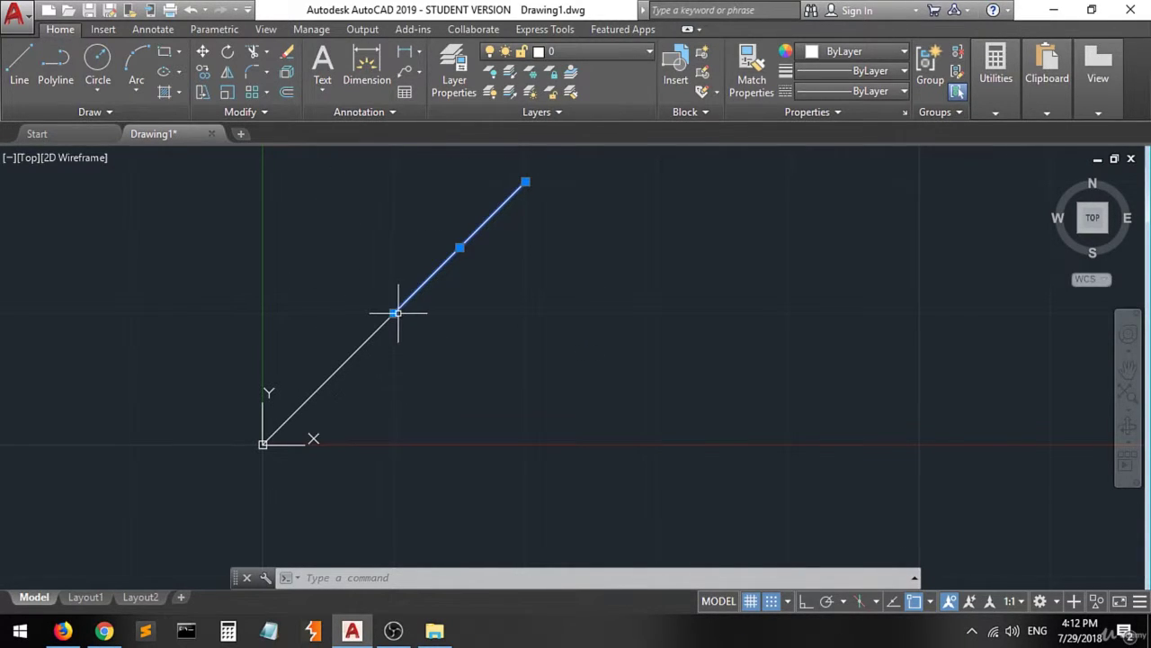
mouse_move(394, 313)
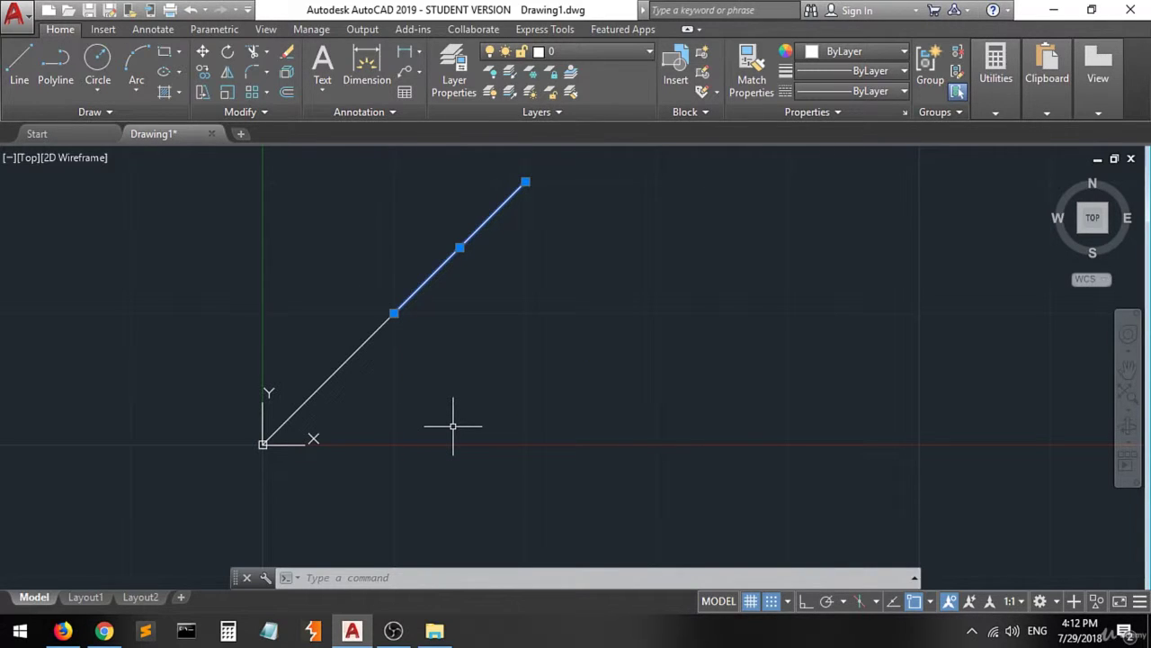
left_click(473, 386)
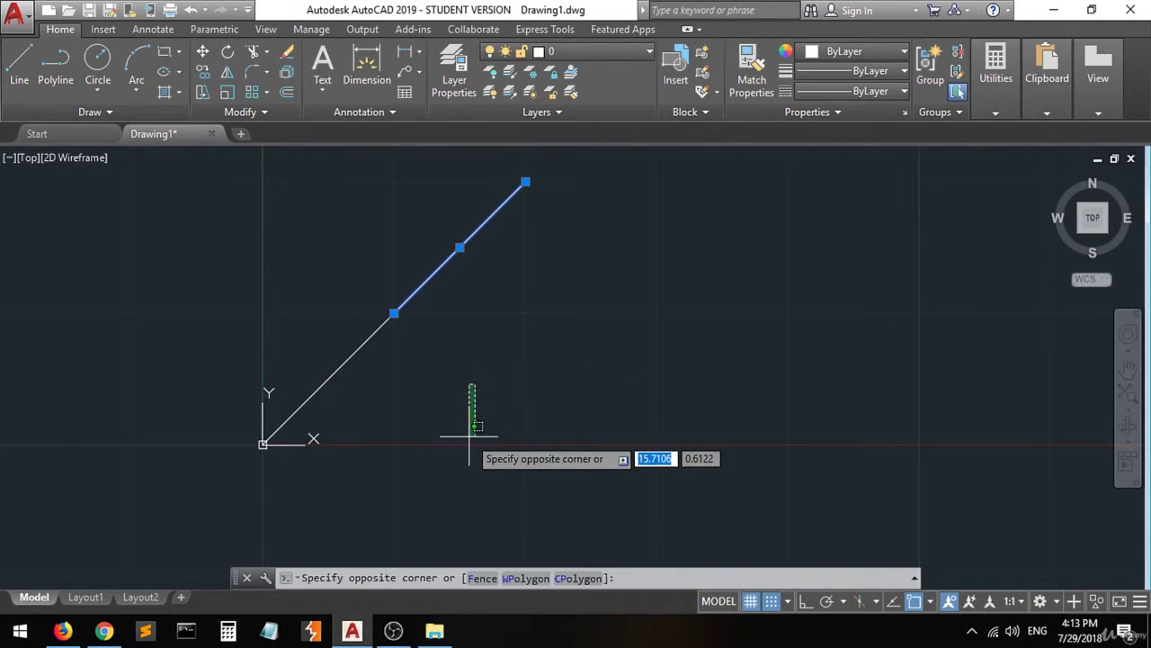
left_click(627, 376)
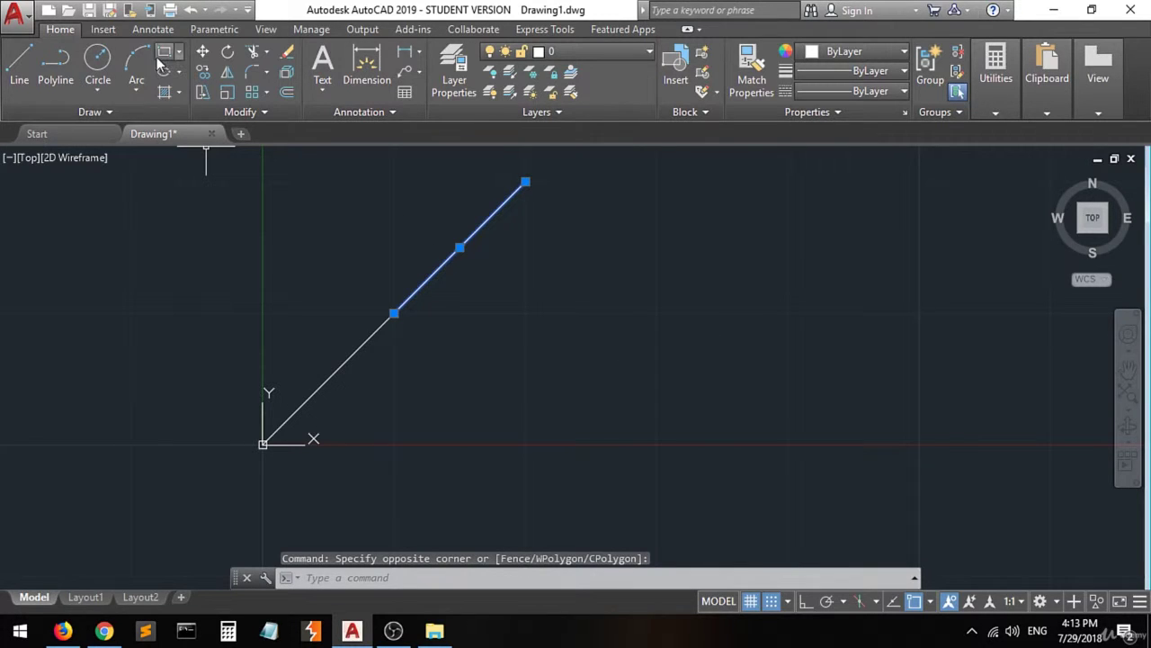
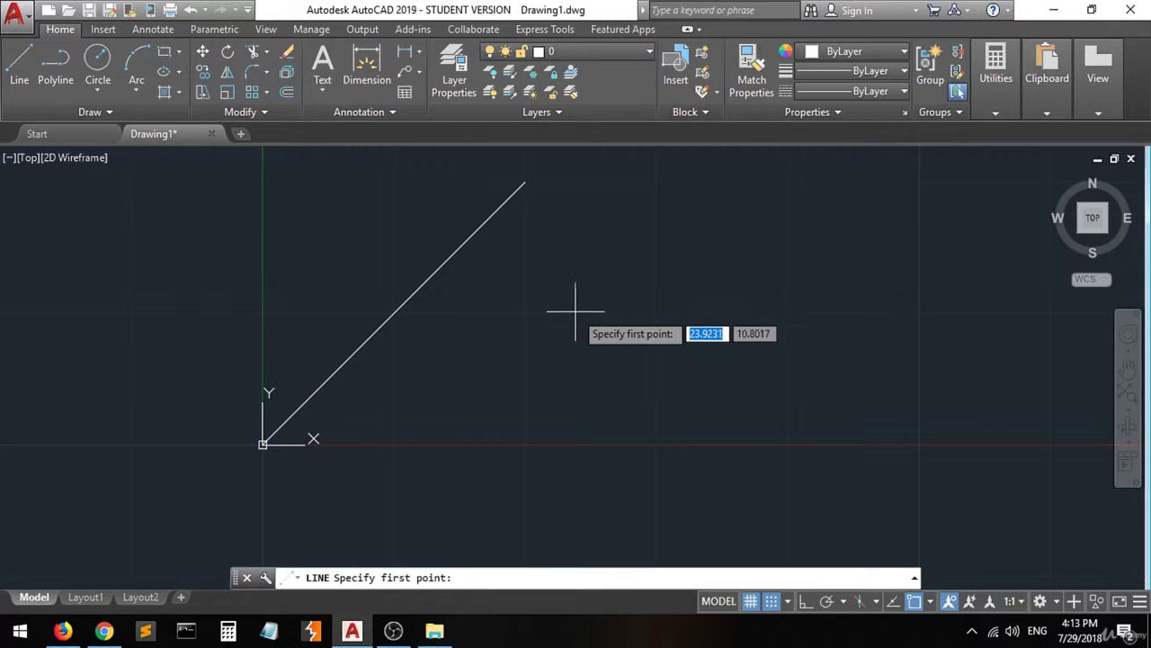
left_click(569, 360)
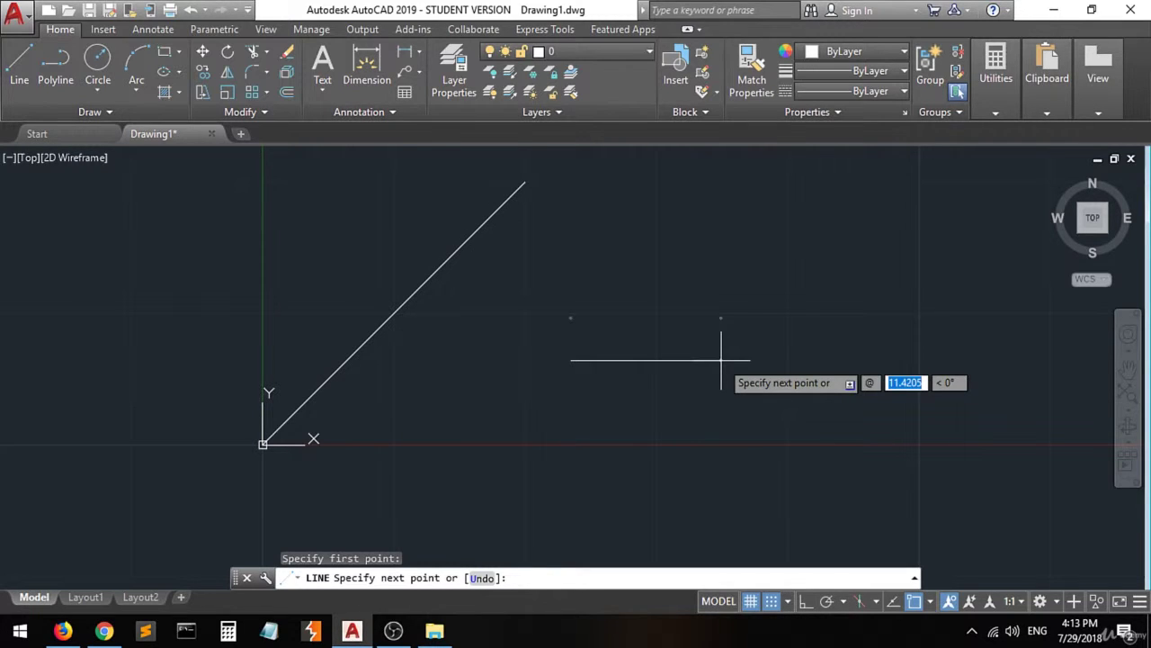
type("10")
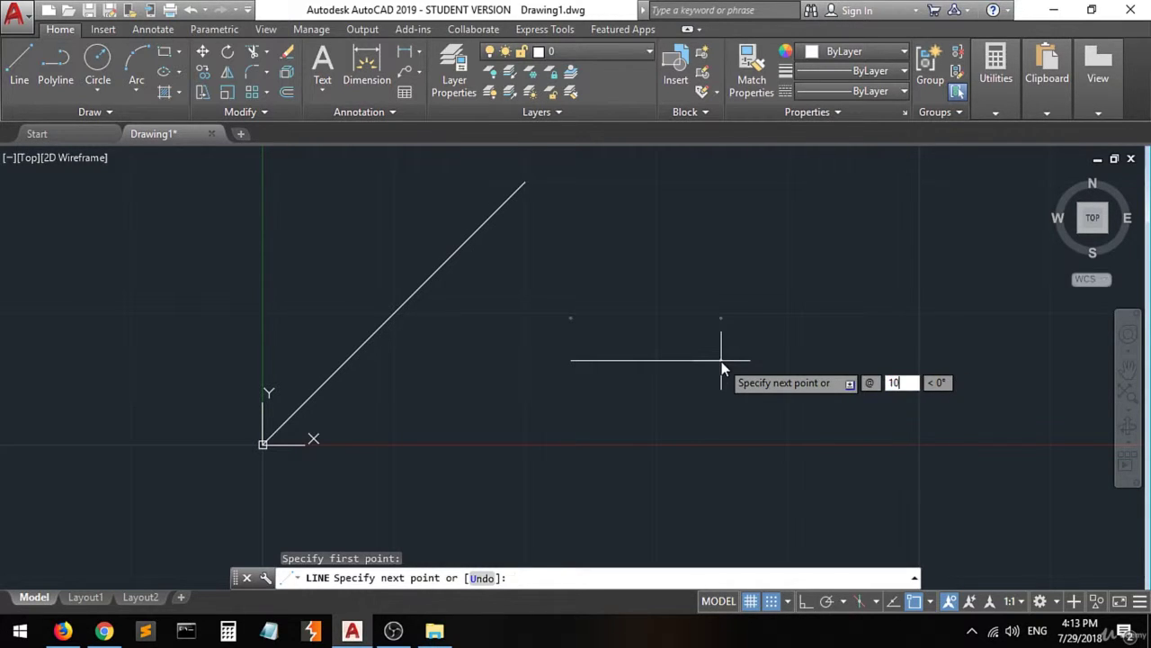
key("Tab")
type("10")
key("Return")
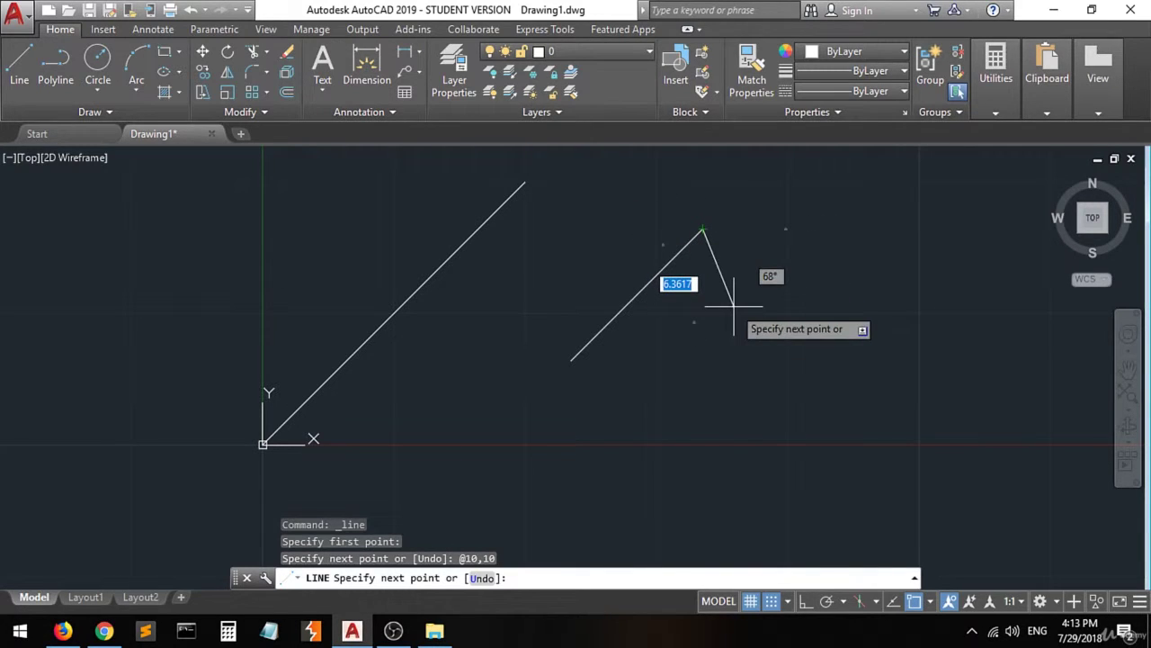
key("ctrl+z")
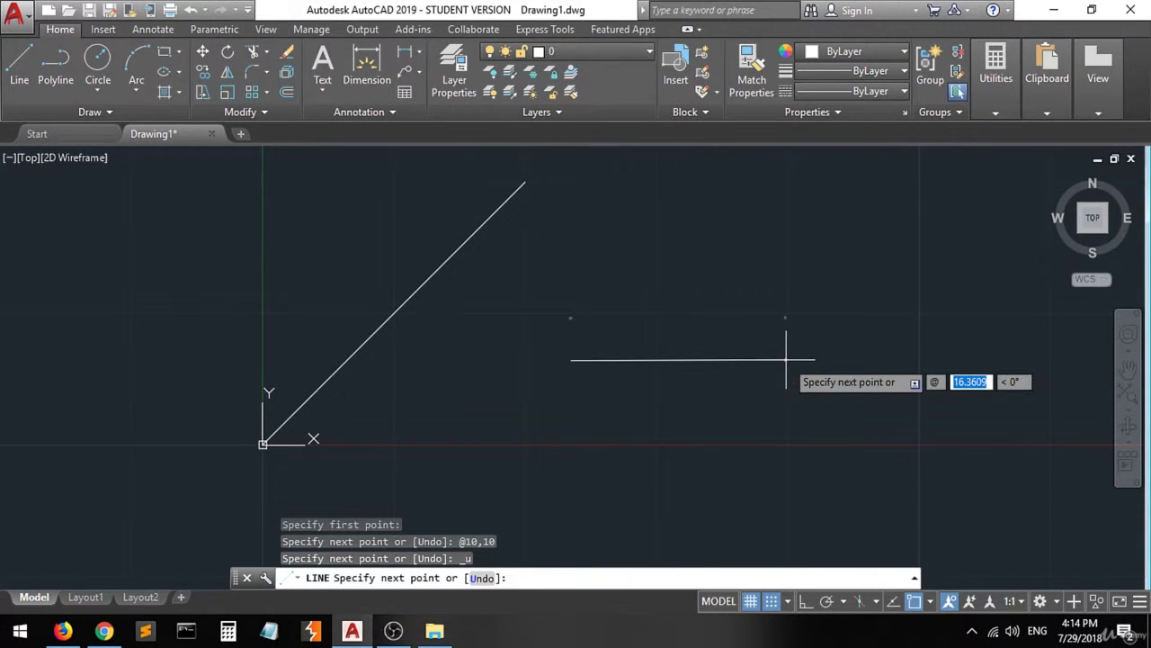
type("10")
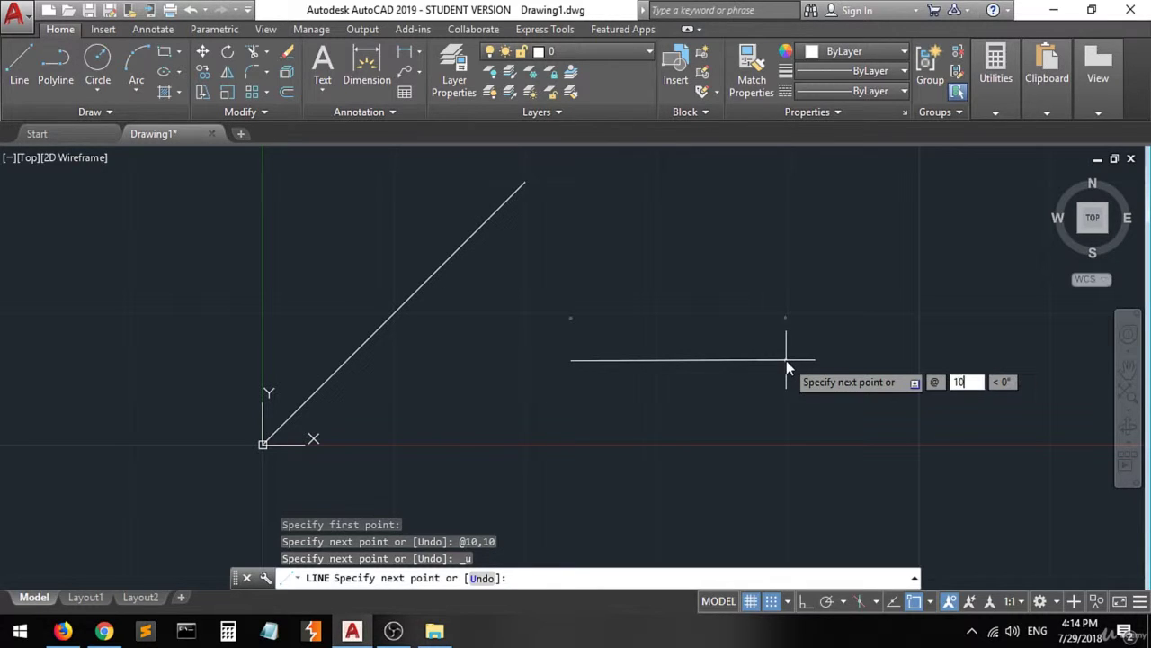
key("Tab")
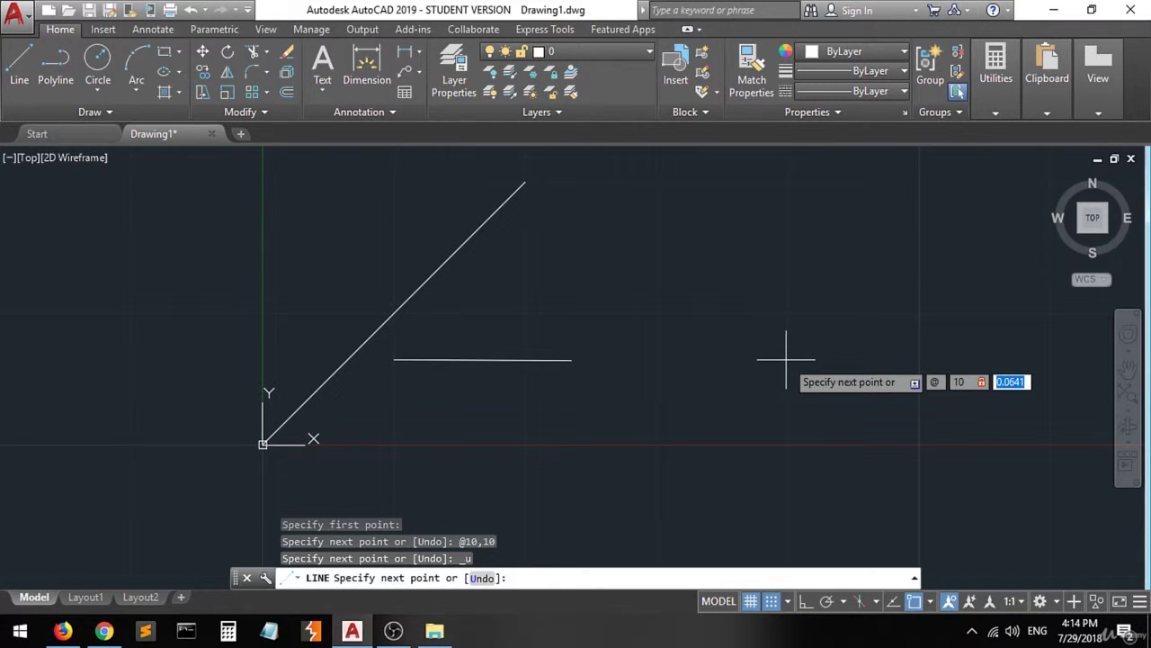
type("0")
key("Return")
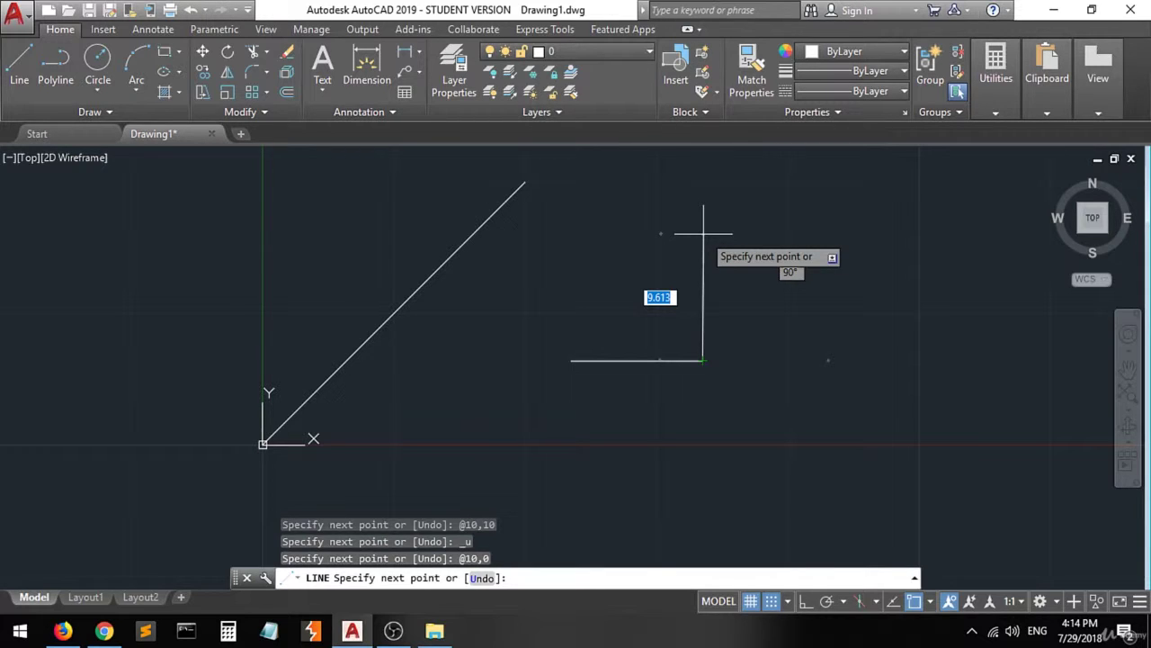
key("F8")
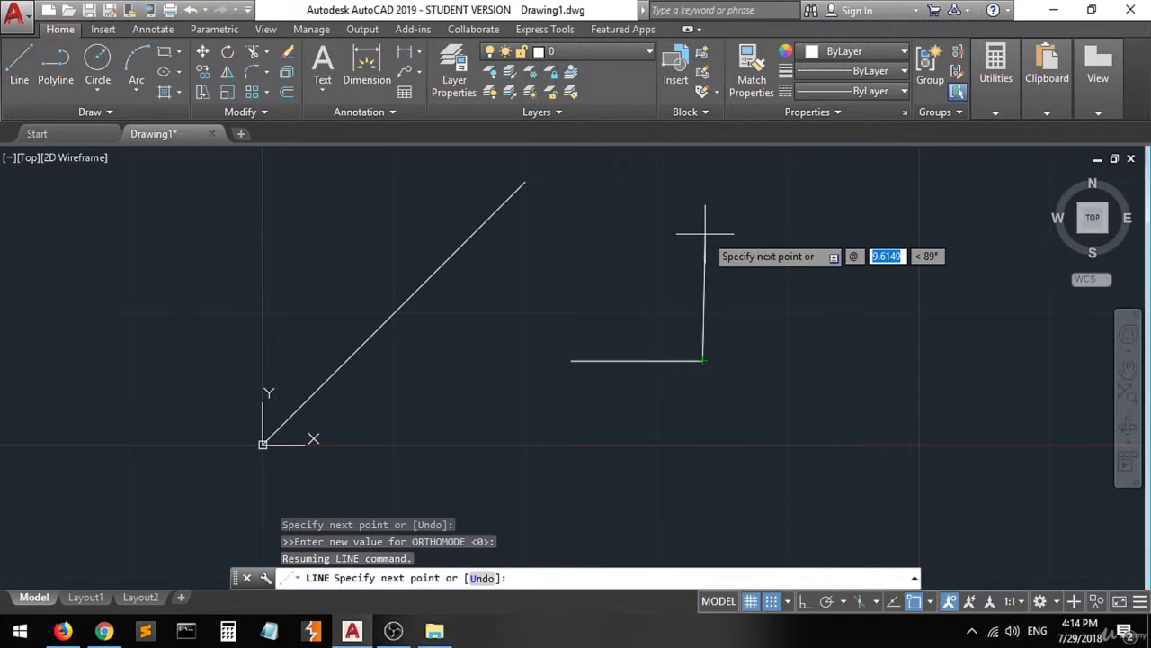
type("0")
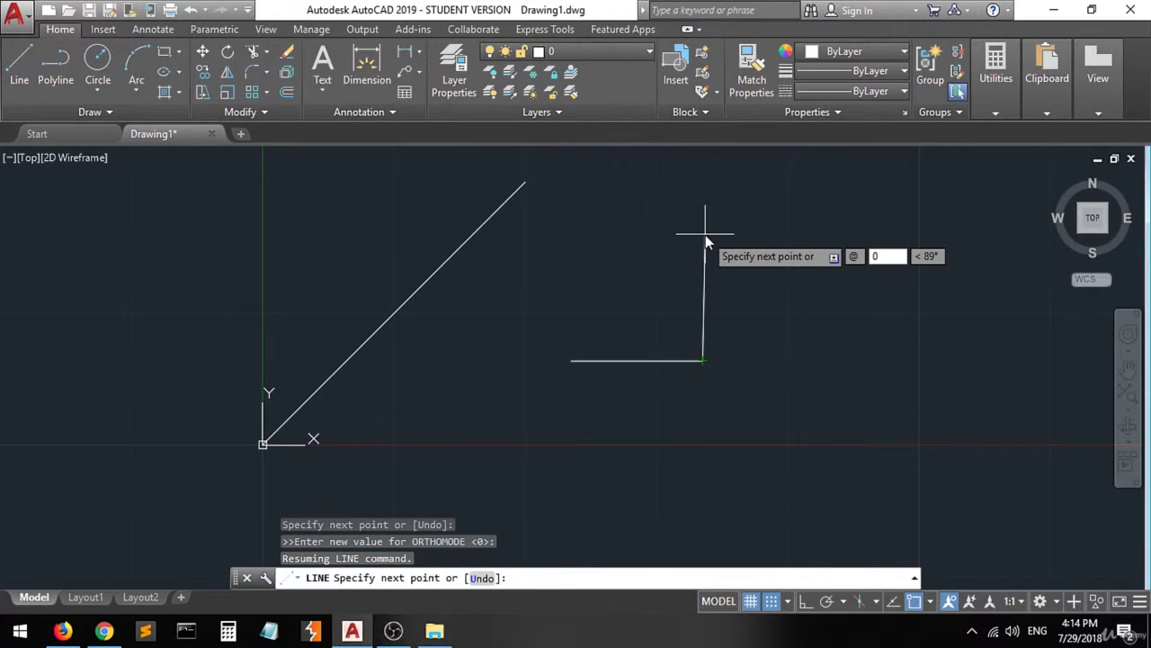
key("Tab")
type("10")
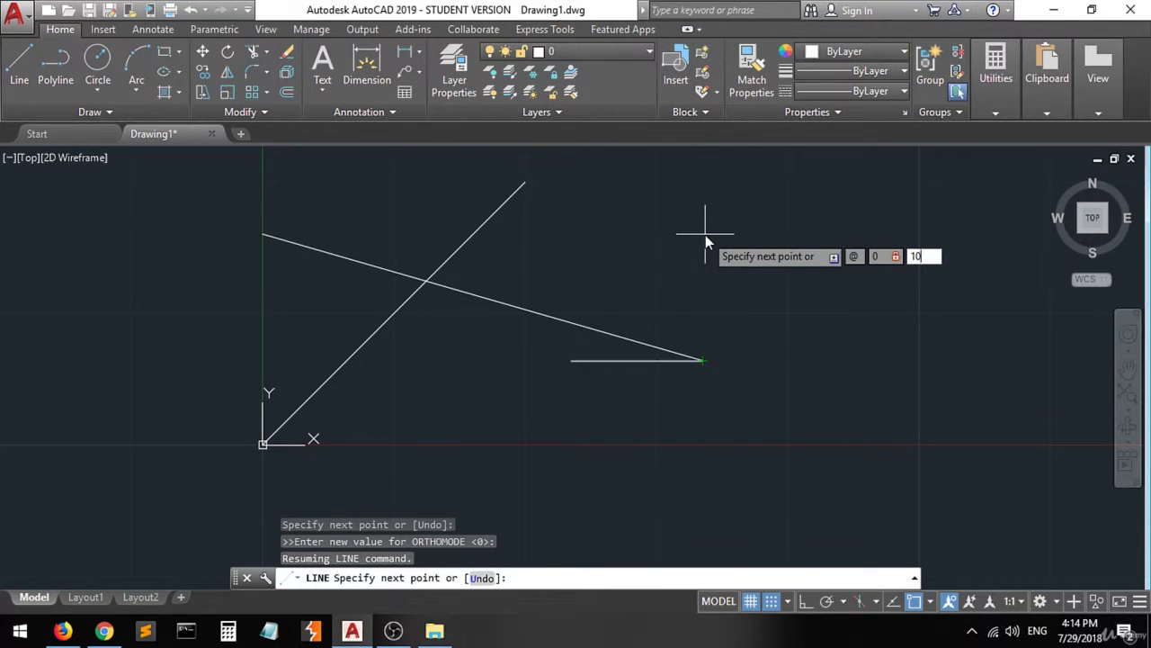
key("Return")
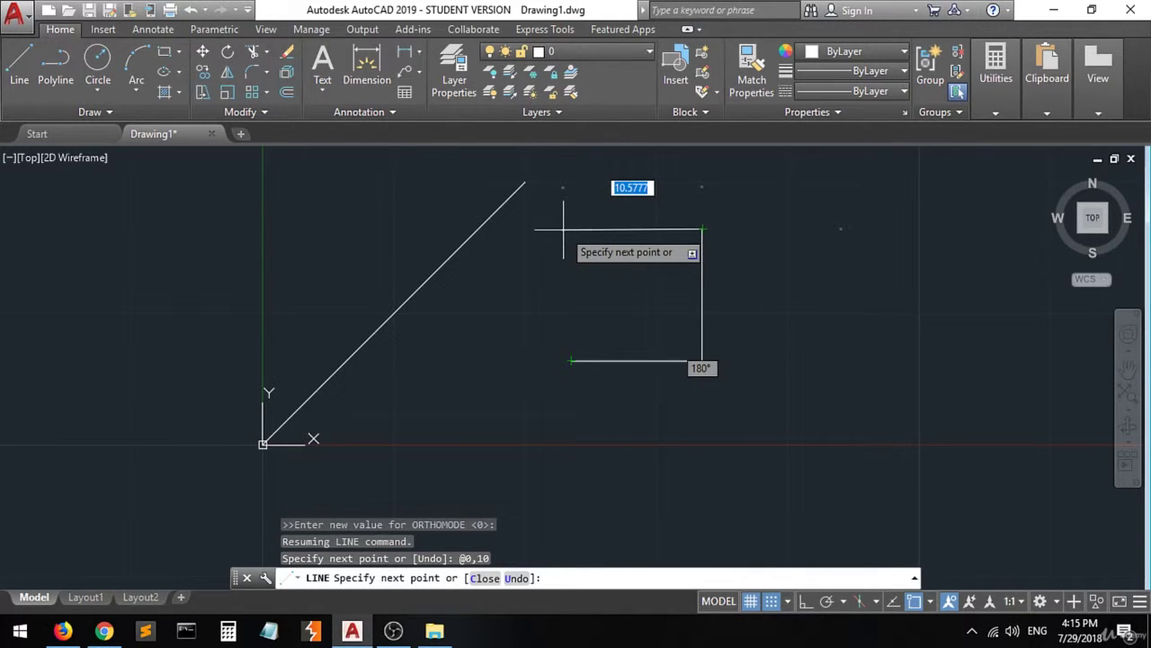
Add the top edge with @-10,0 and the closing left side with @0,-10
type("@")
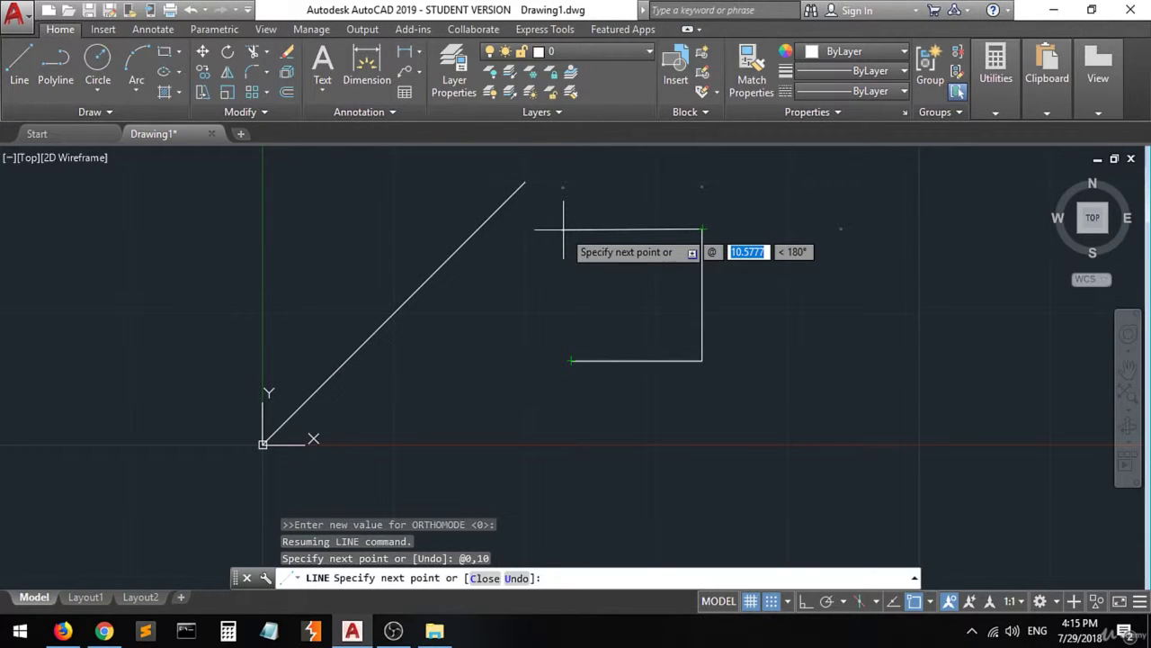
type("-10")
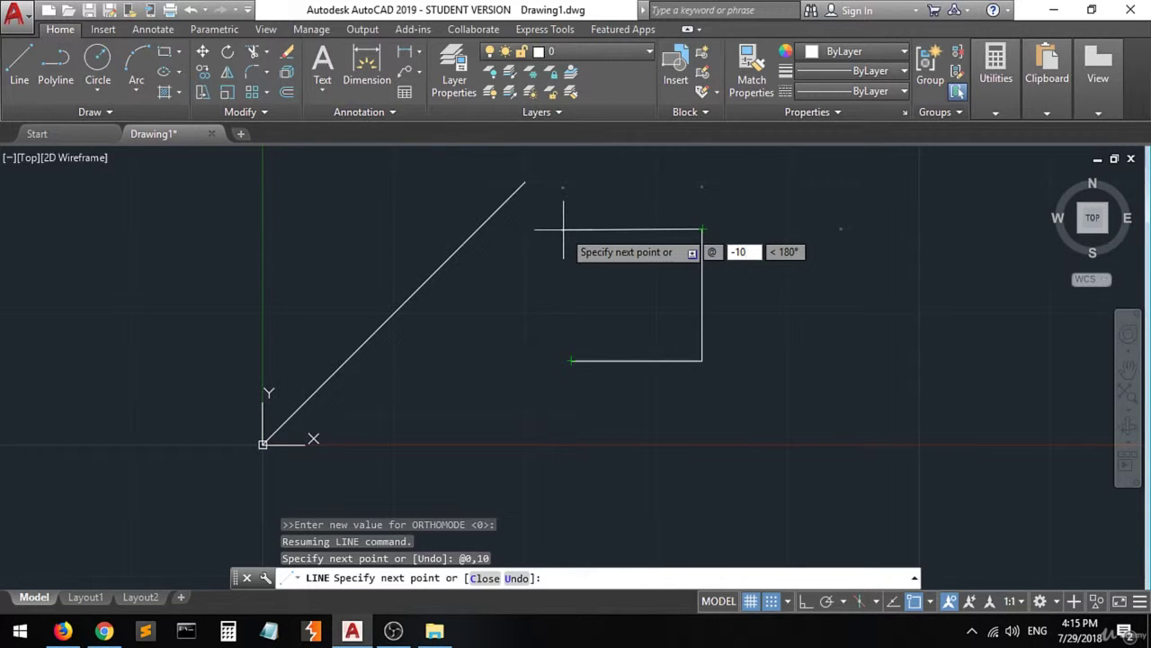
key("Tab")
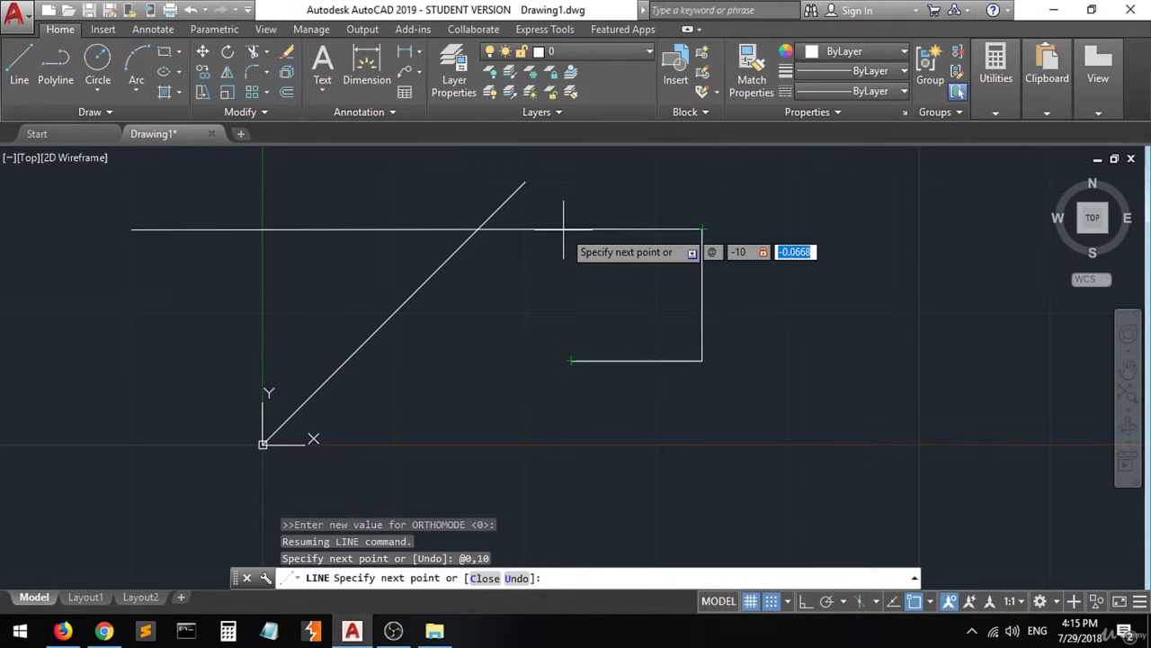
type("0")
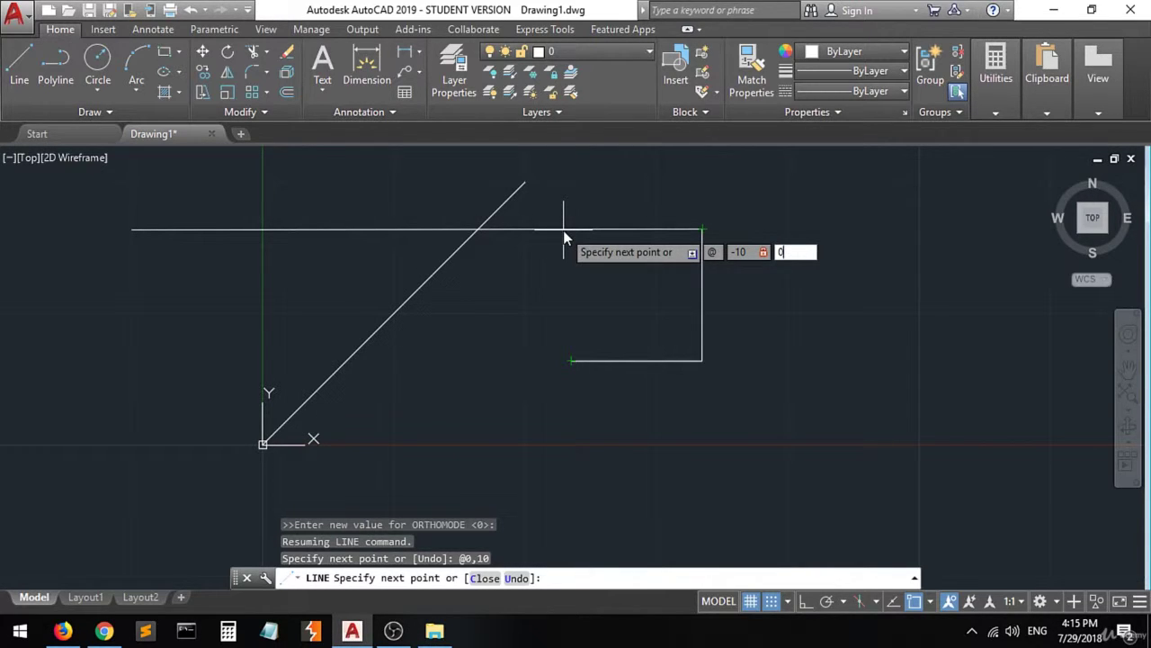
key("Return")
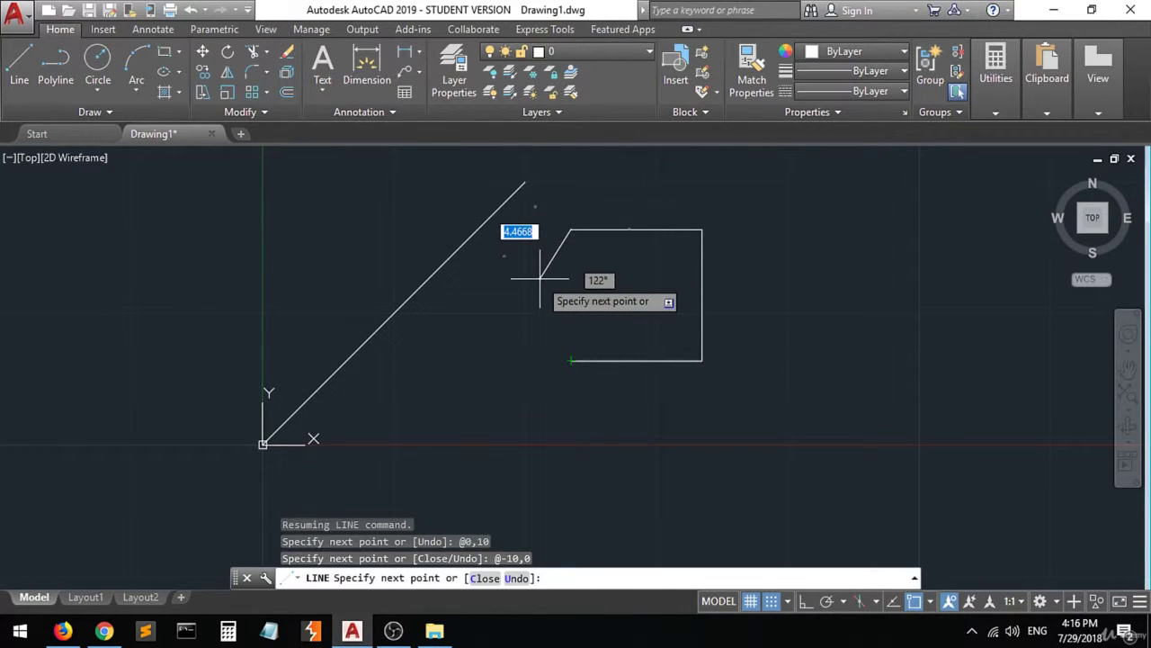
key("F8")
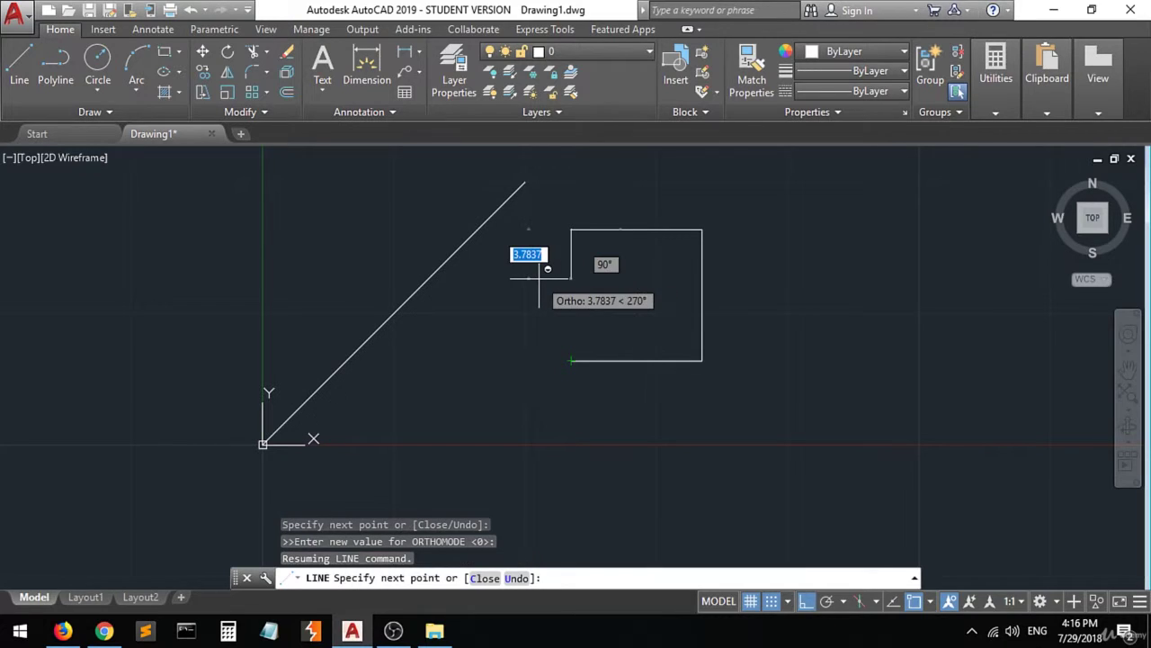
key("F8")
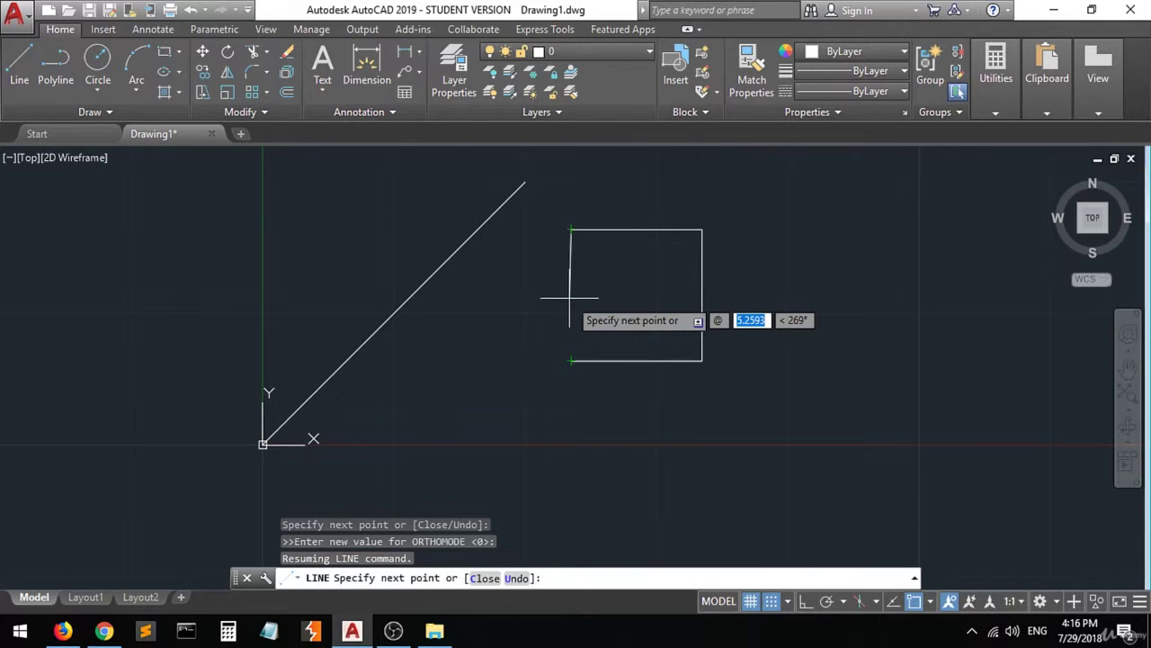
type("0")
key("Tab")
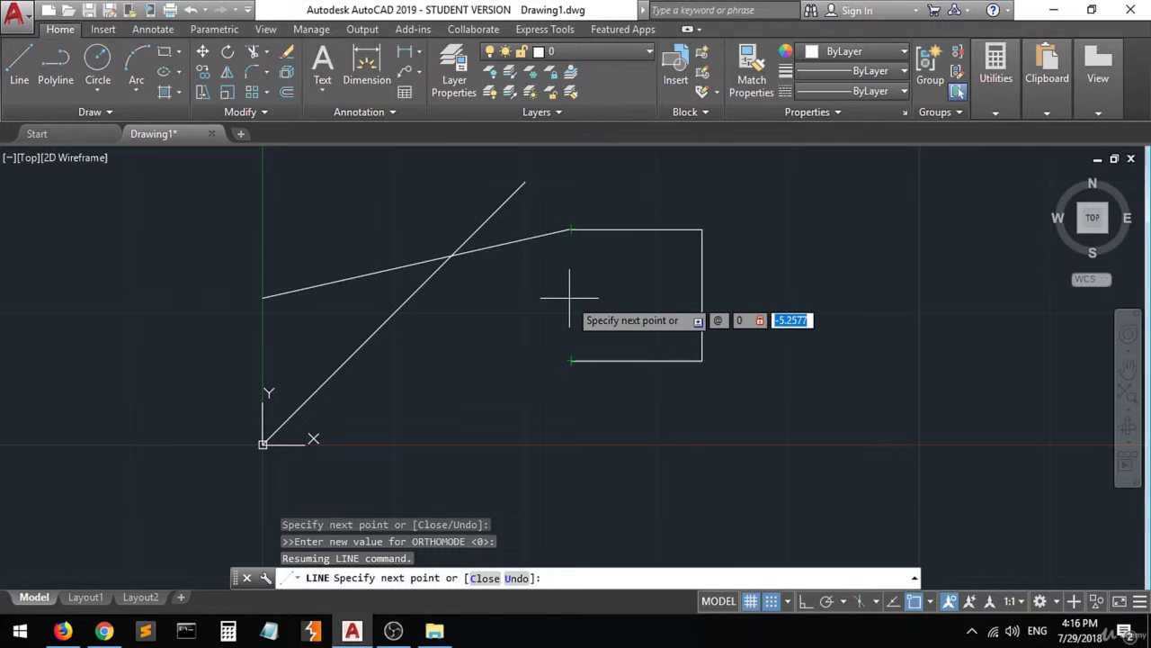
type("-10")
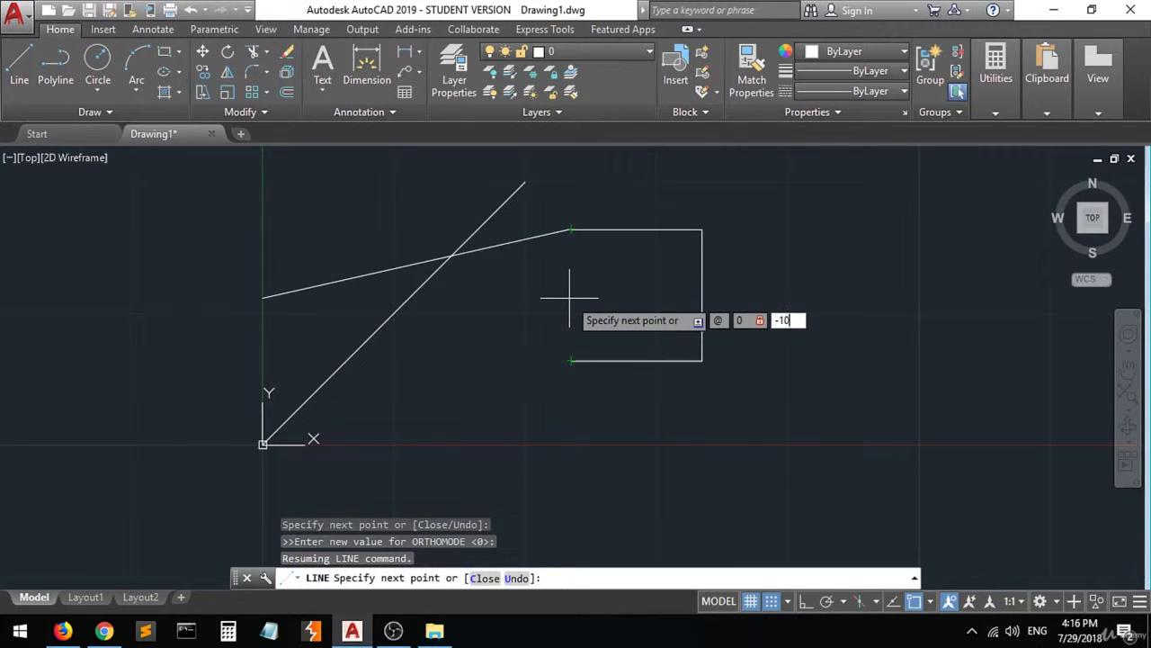
key("Return")
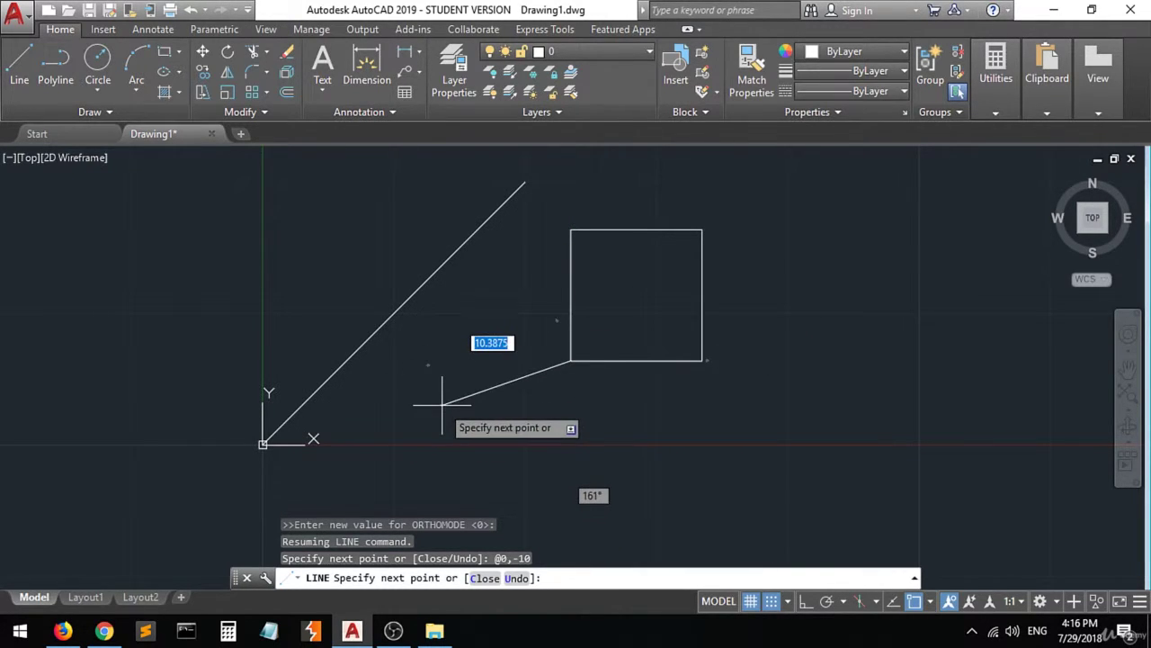
End the LINE command with the closed 10×10 square complete
key("Return")
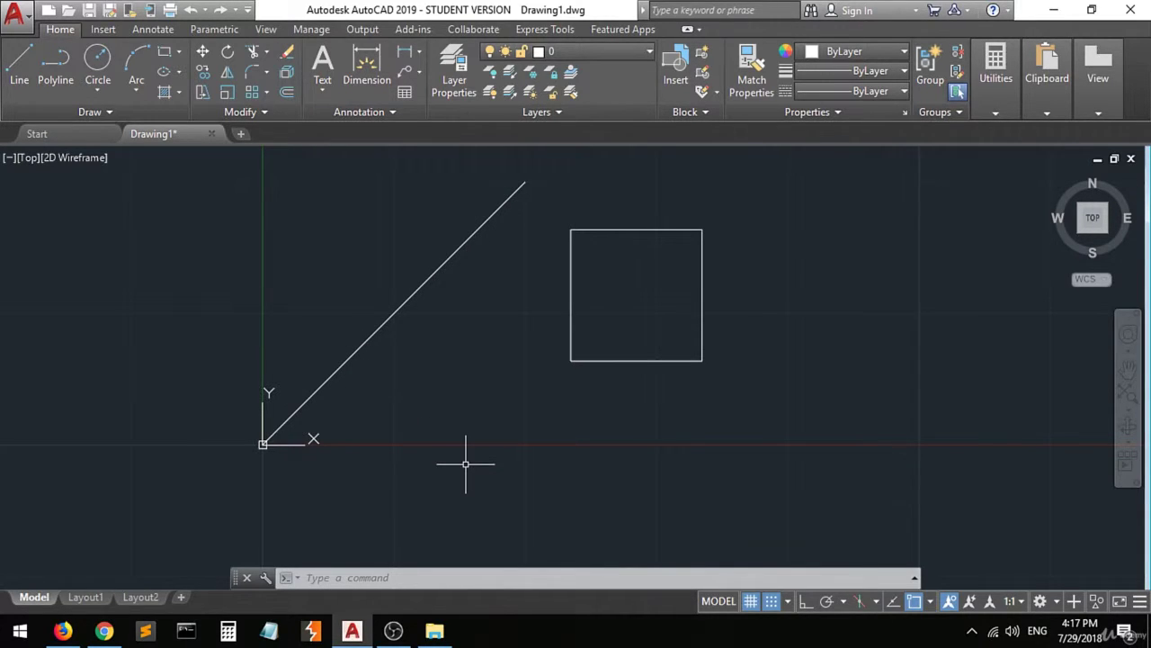
left_click(18, 63)
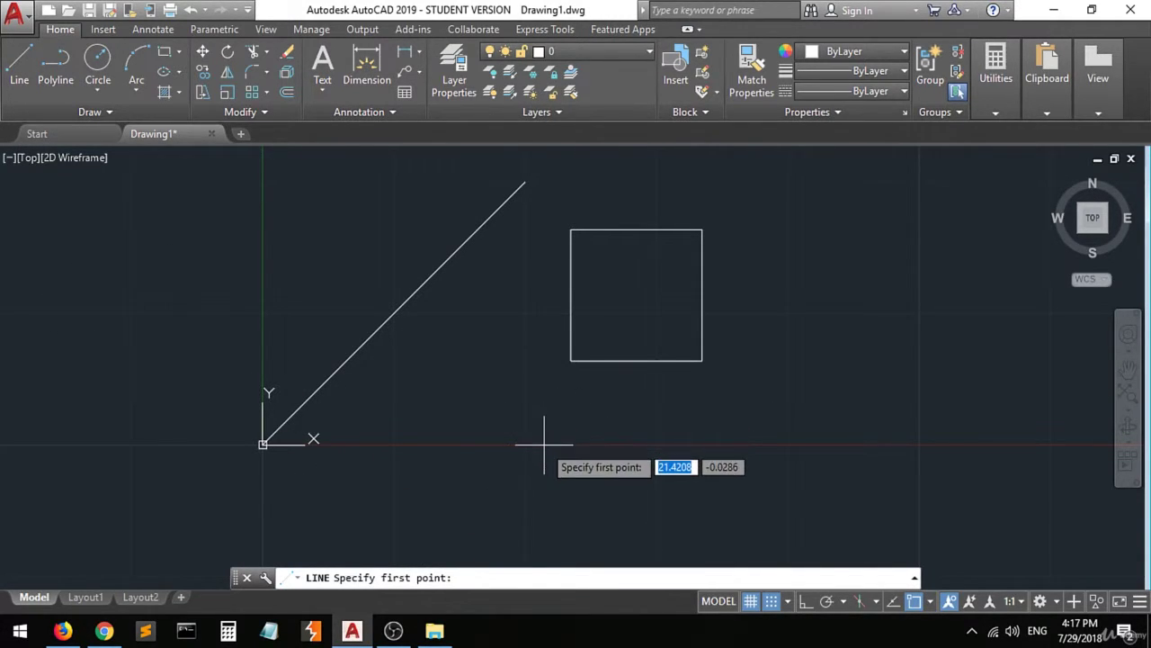
left_click(543, 444)
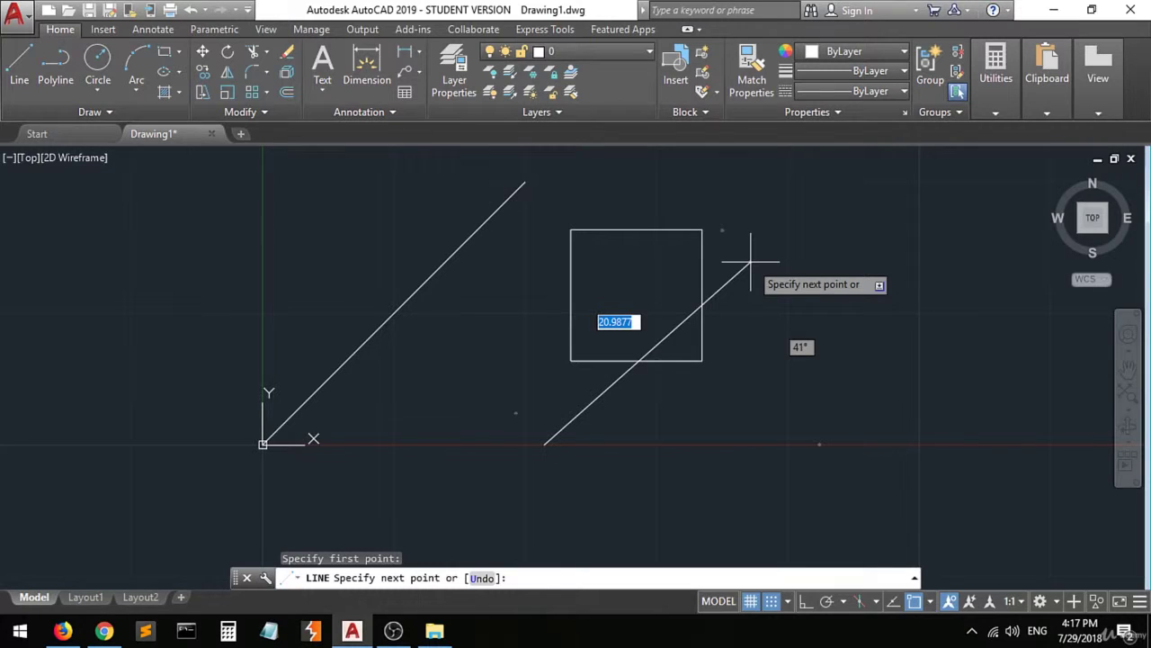
key("F8")
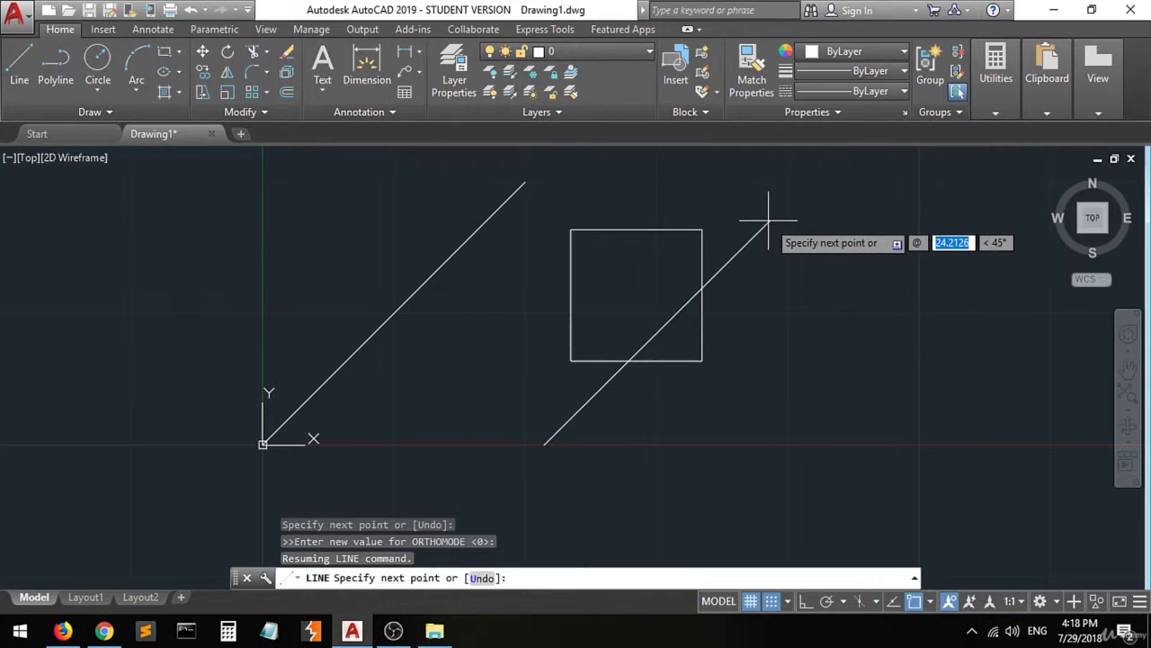
type("15")
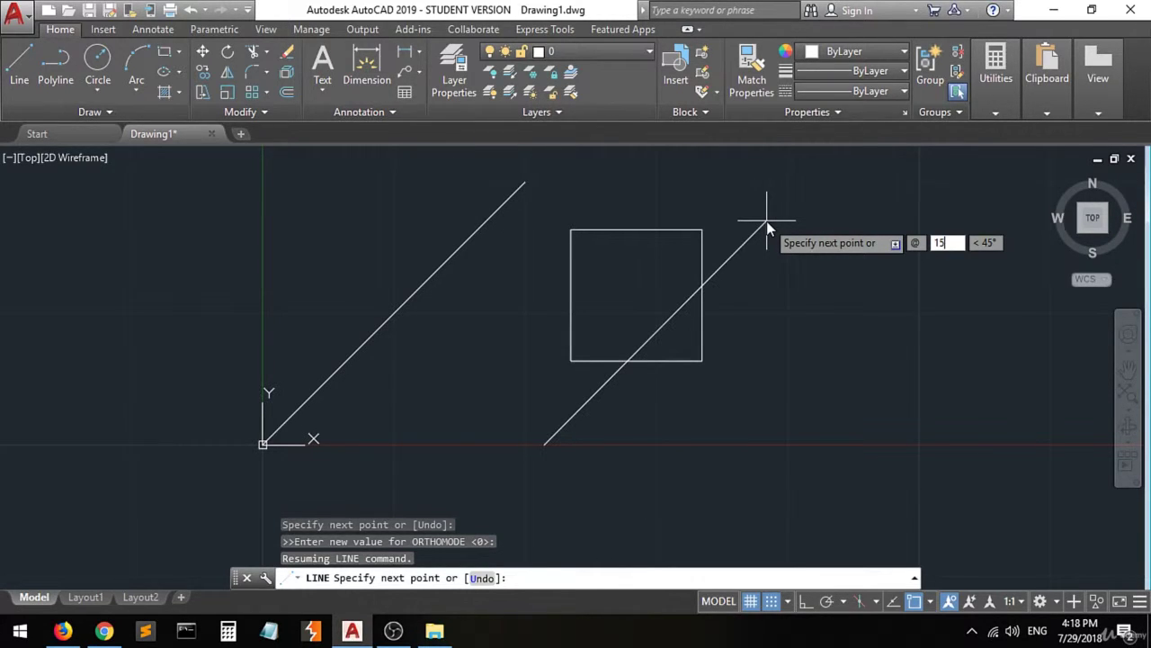
key("Tab")
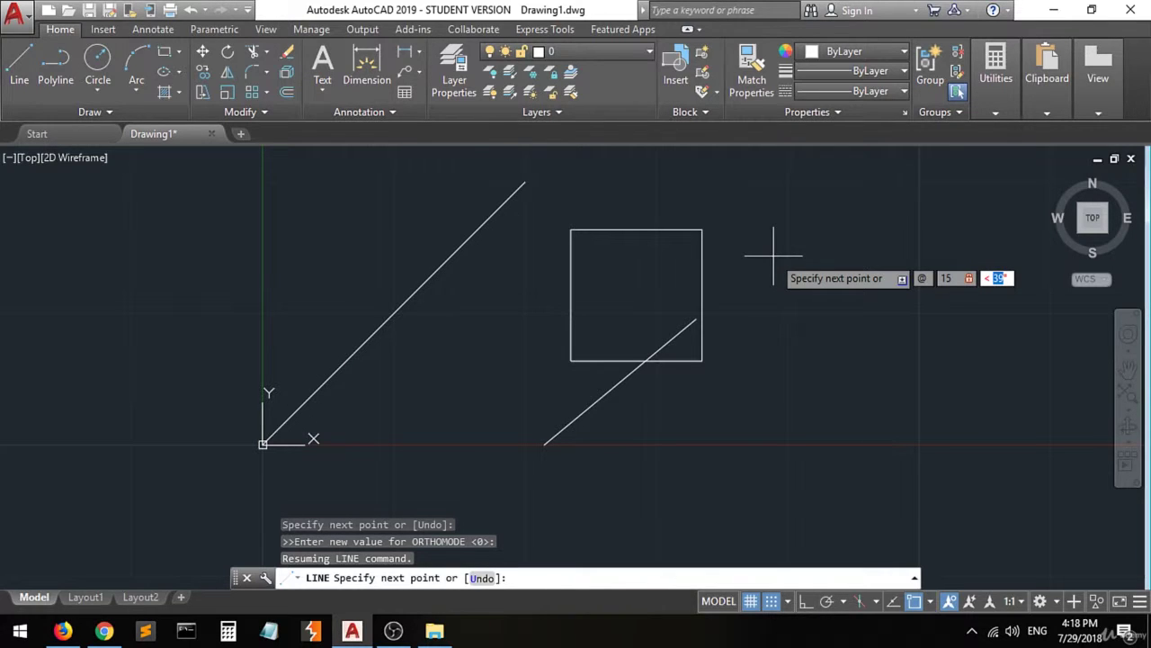
type("45")
key("Return")
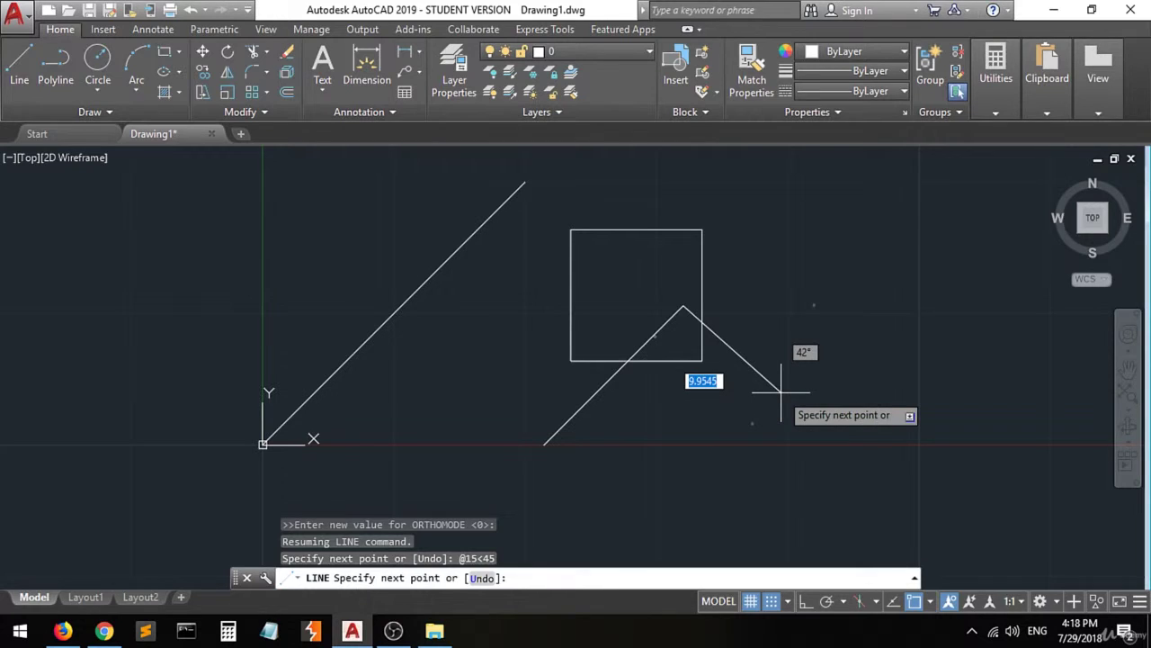
key("Return")
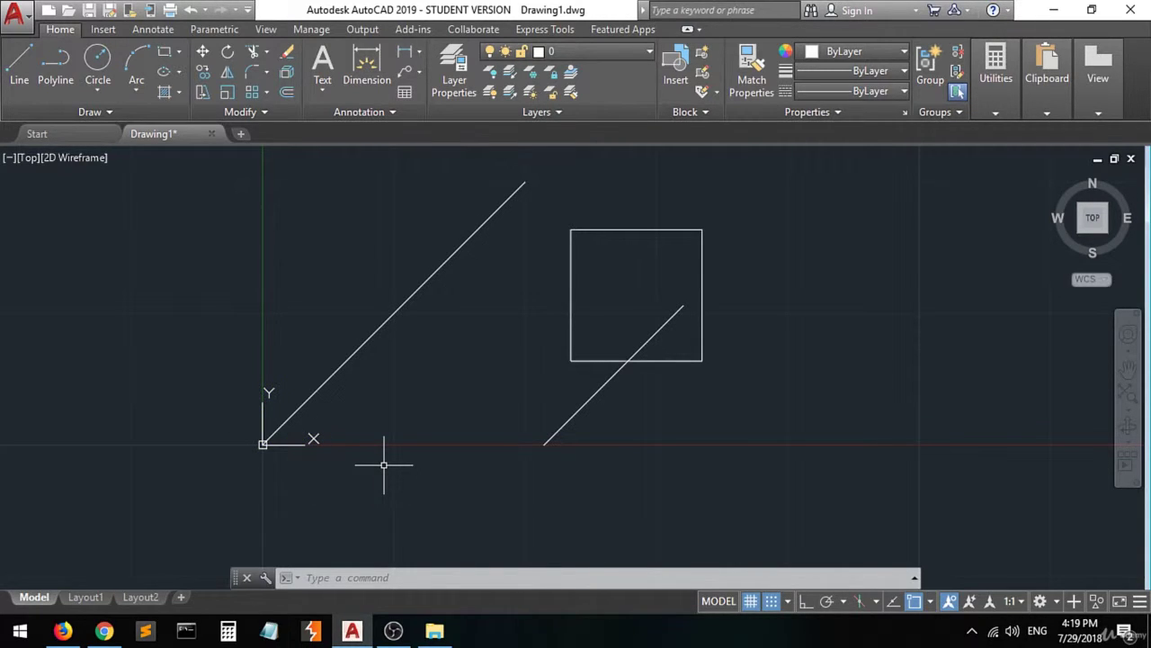
left_click(19, 61)
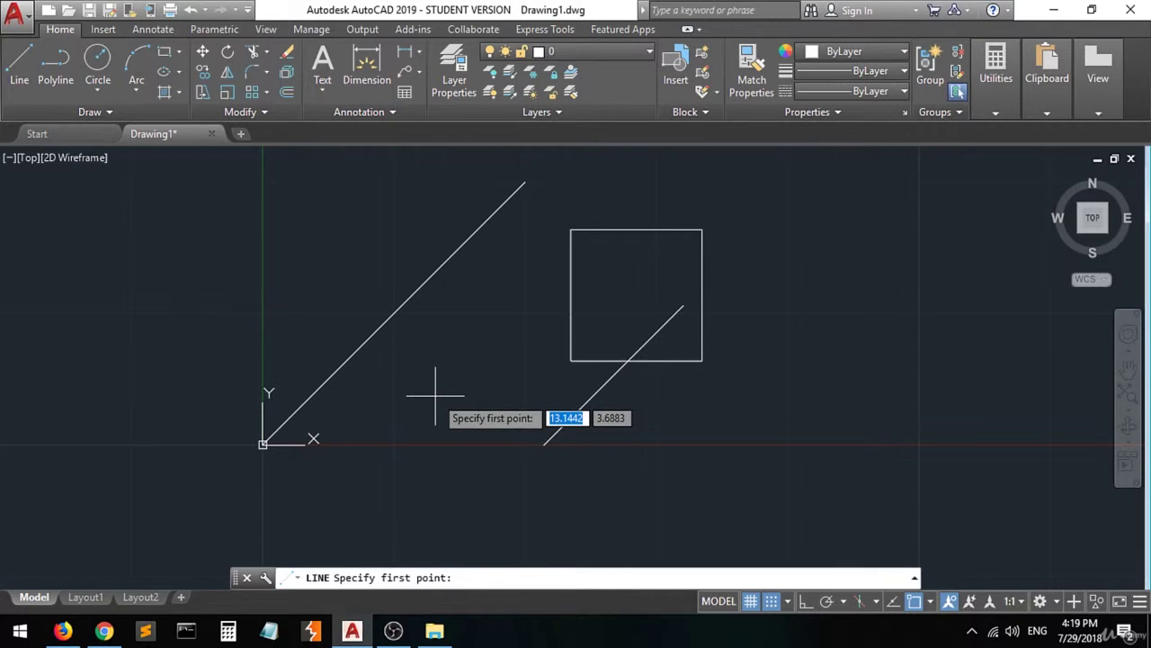
Start a line at the origin 0,0, trying and undoing a 15-unit 45-degree segment
type("0")
key("Tab")
type("0")
key("Return")
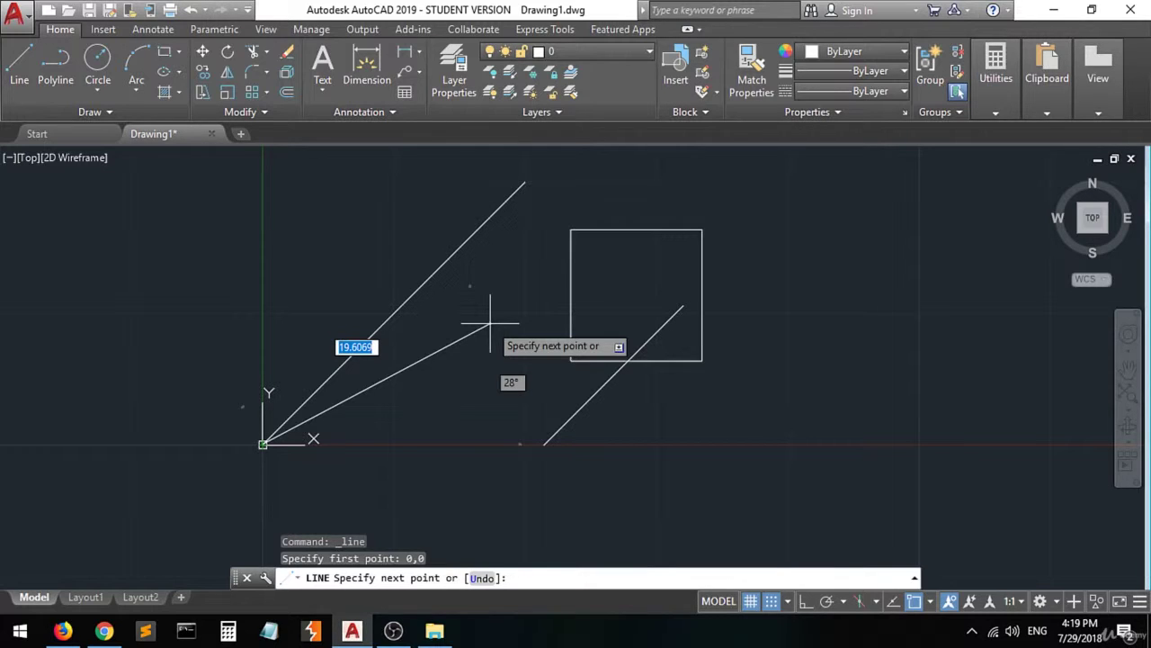
type("15")
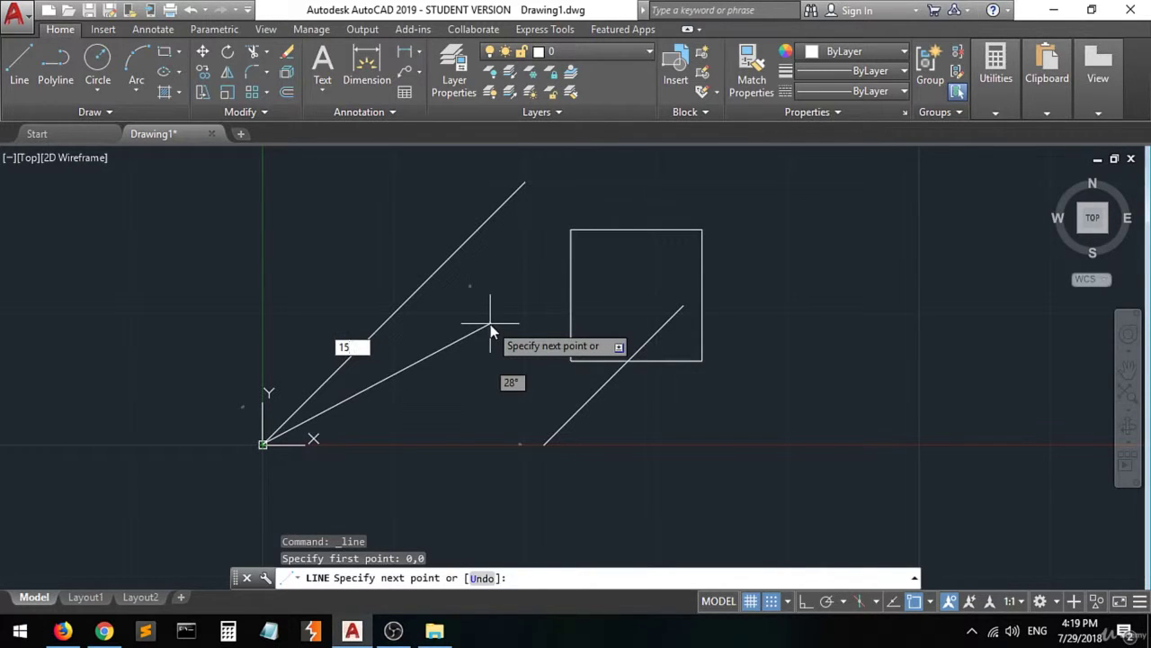
key("Tab")
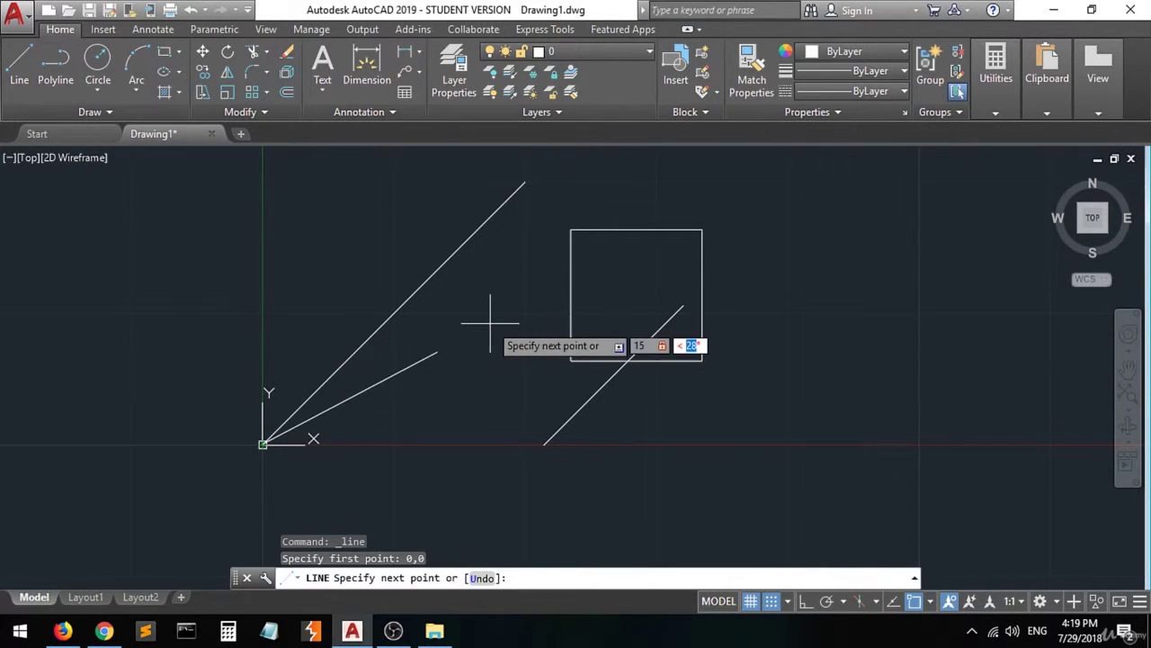
type("45")
key("Return")
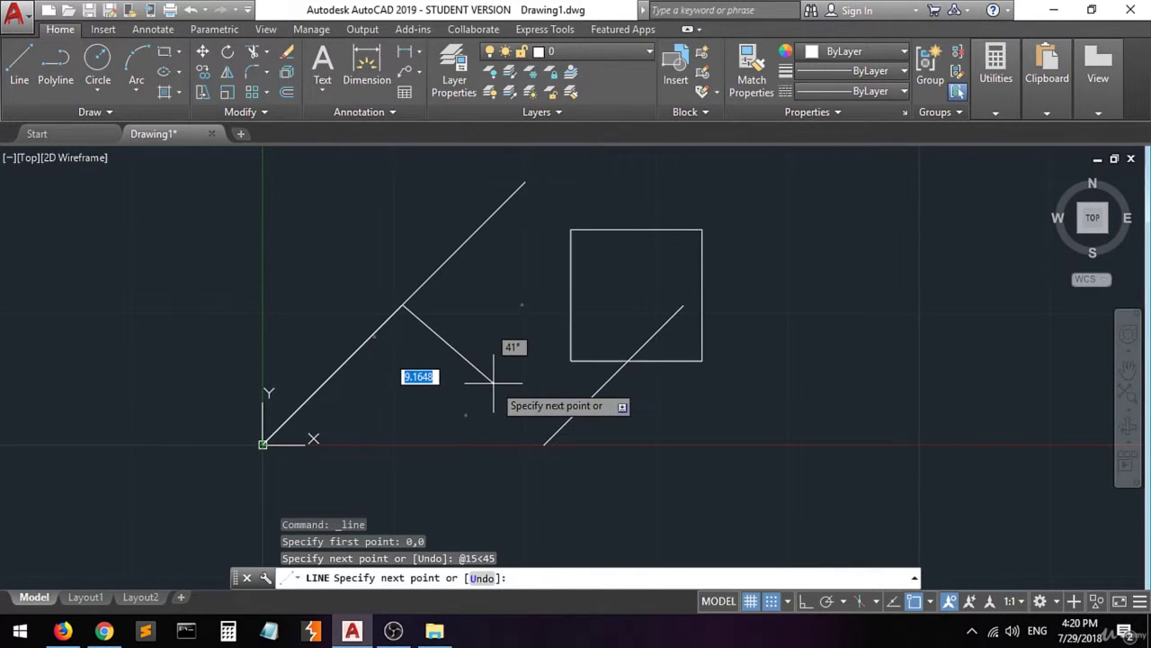
key("ctrl+z")
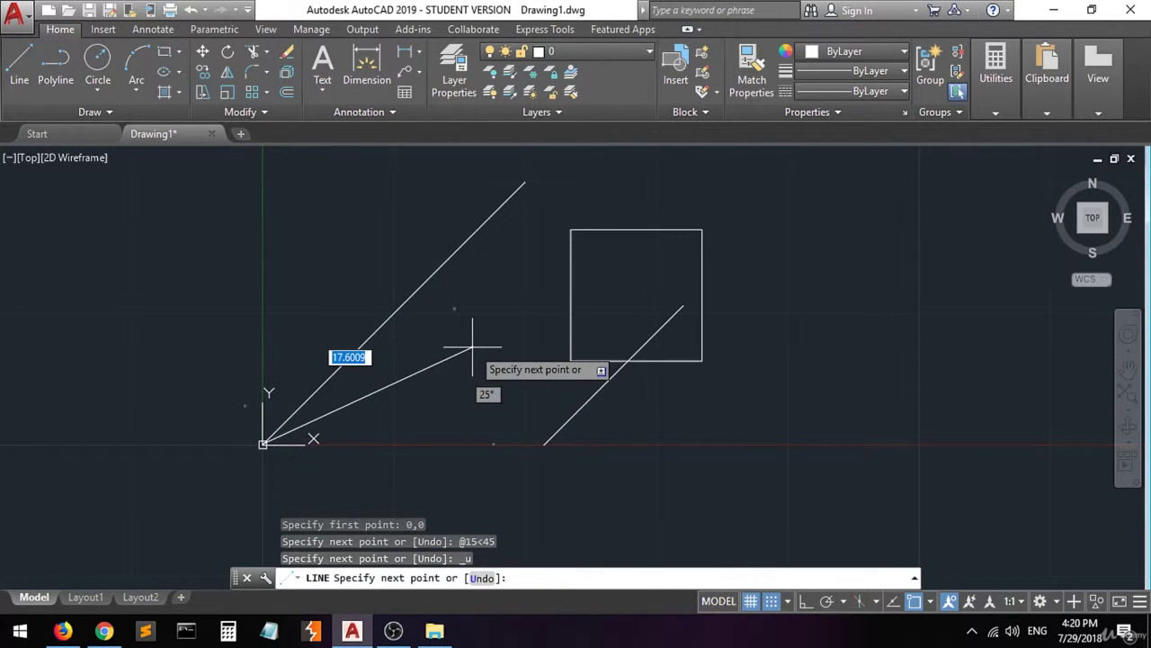
type("15")
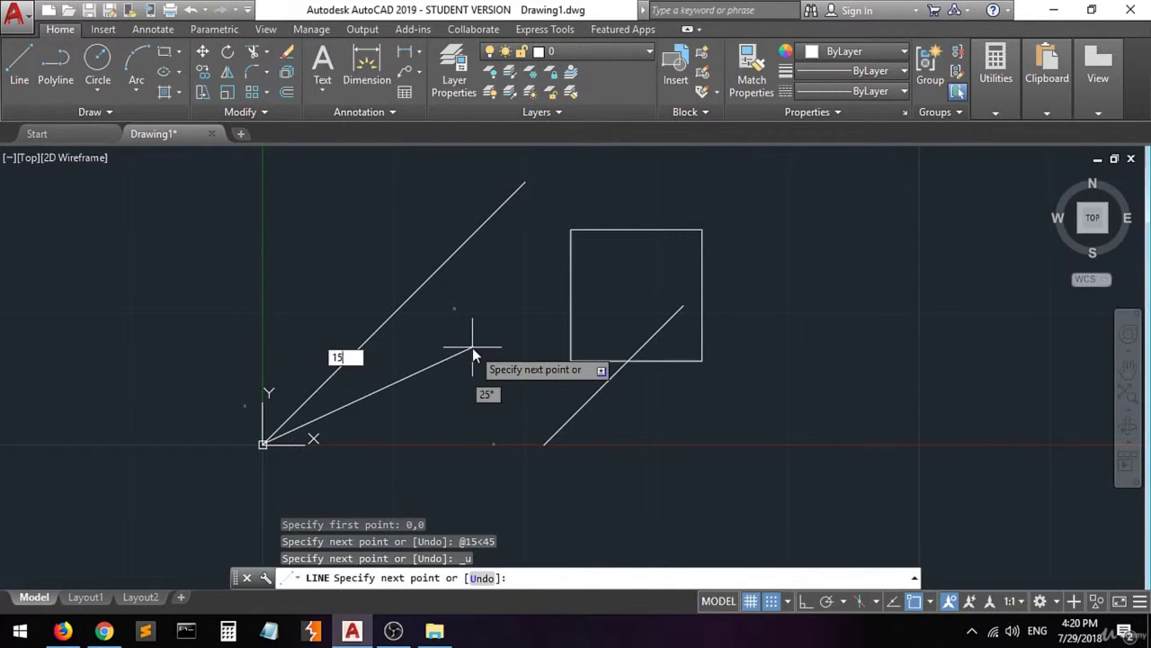
key("Tab")
type("30")
key("Return")
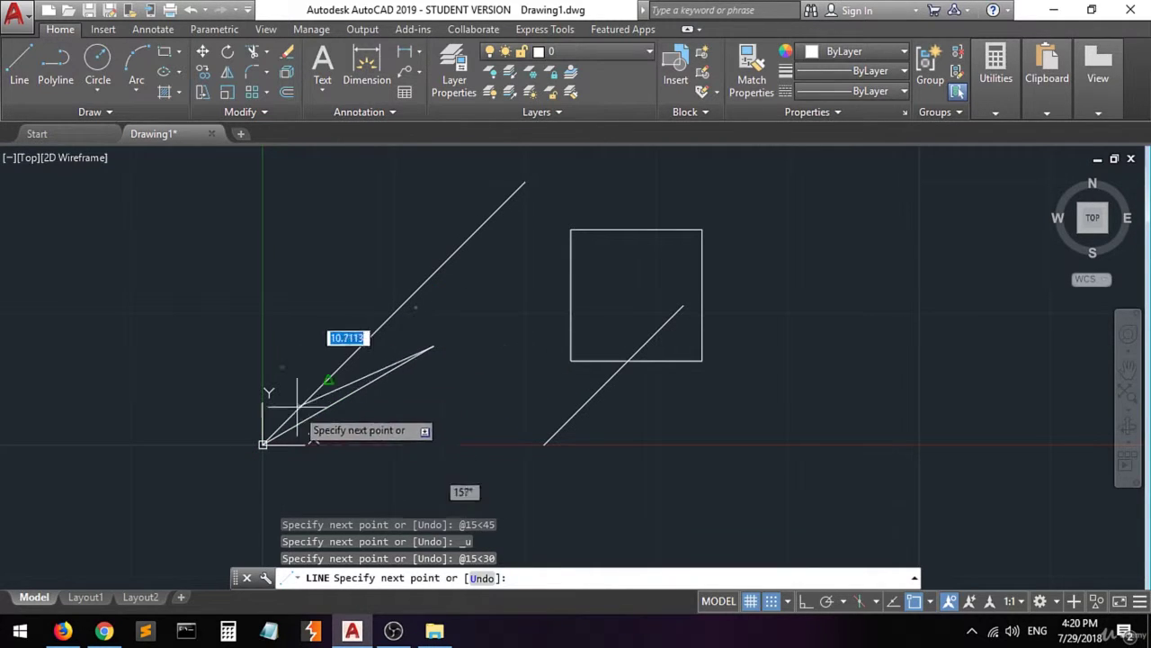
key("Escape")
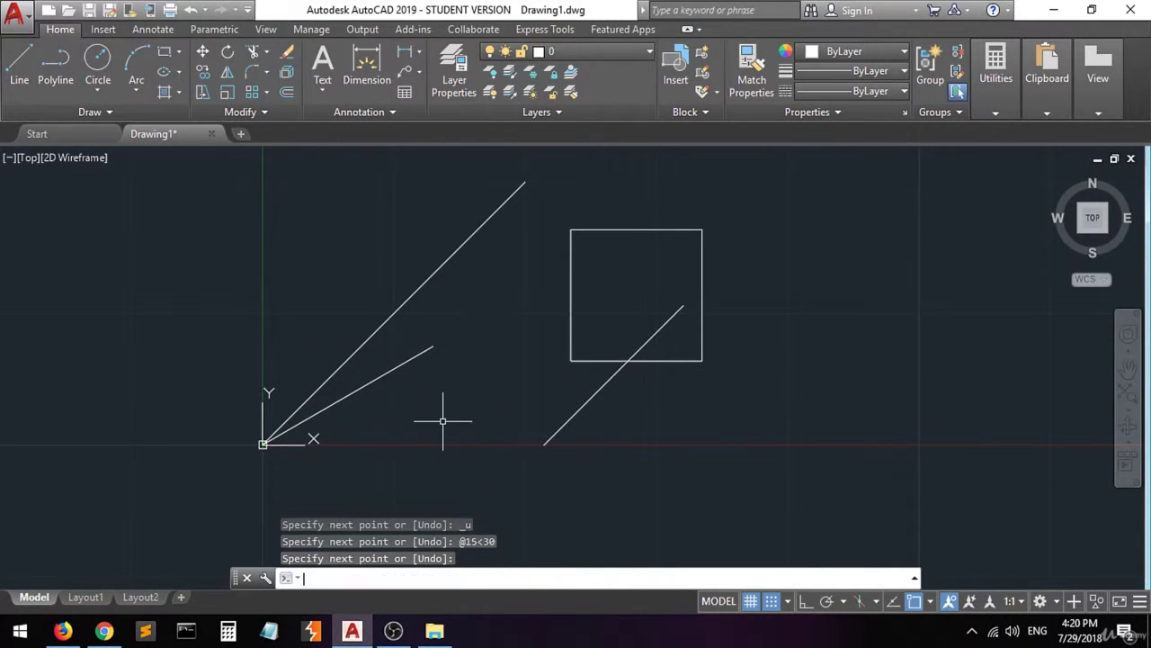
left_click(18, 72)
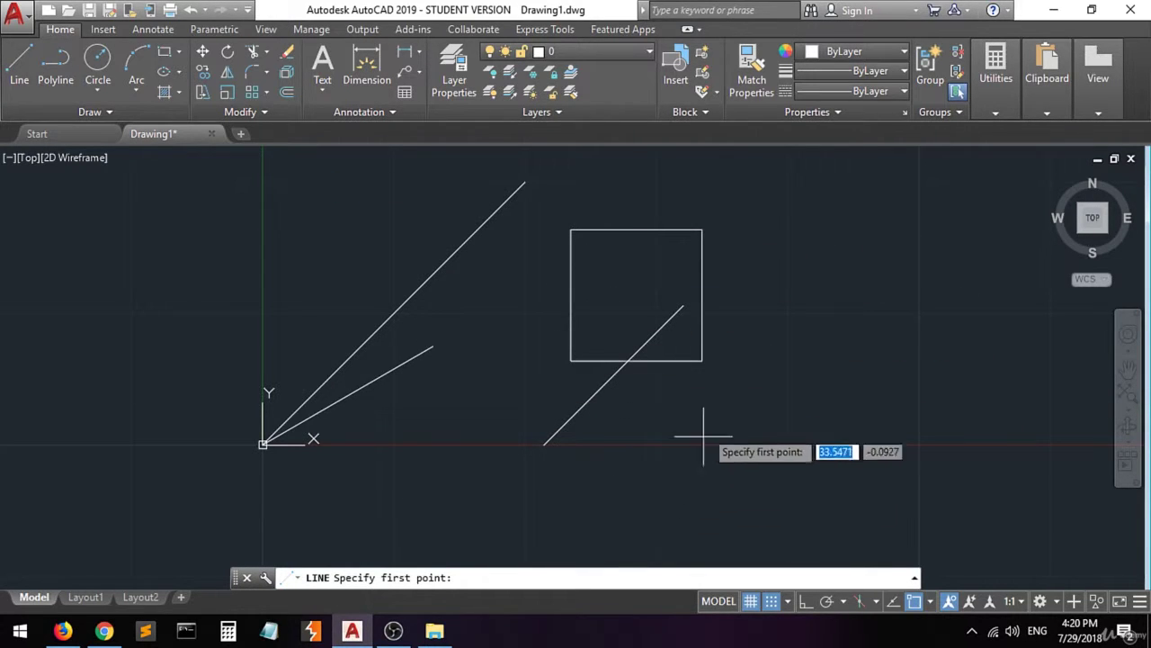
left_click(702, 360)
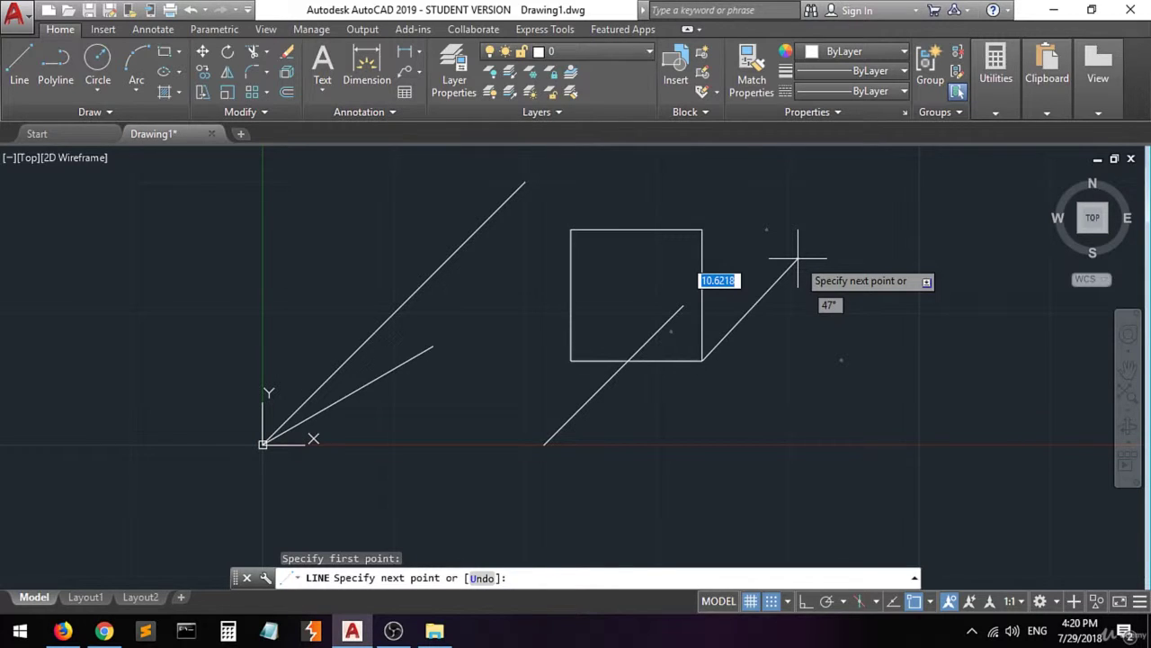
type("15")
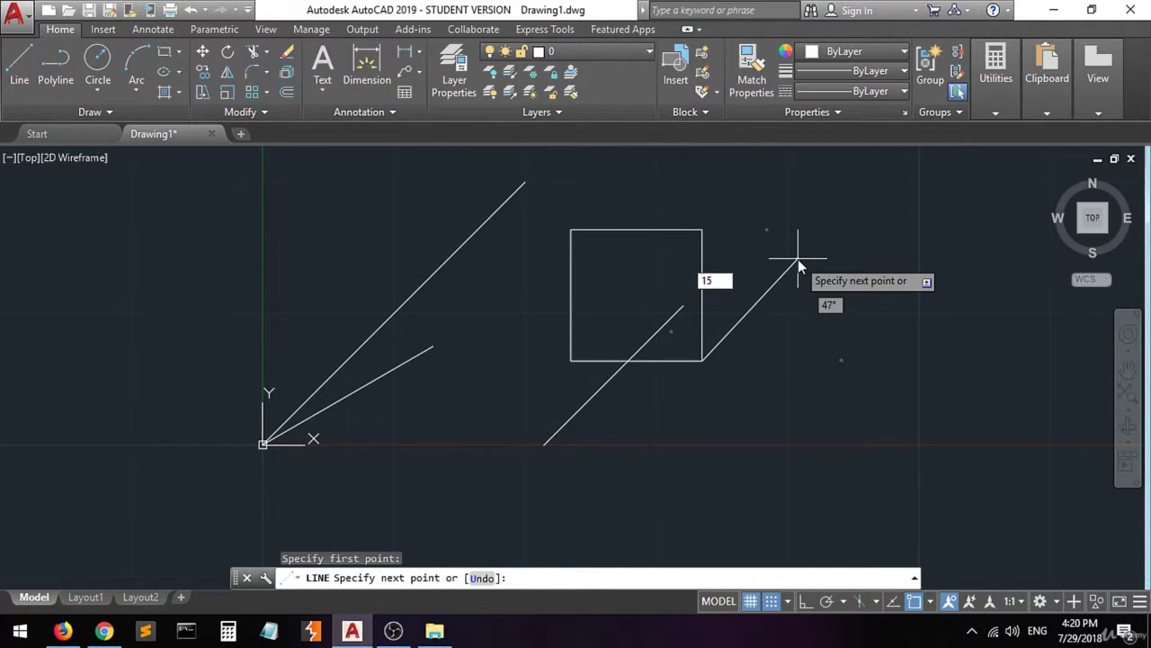
key("Tab")
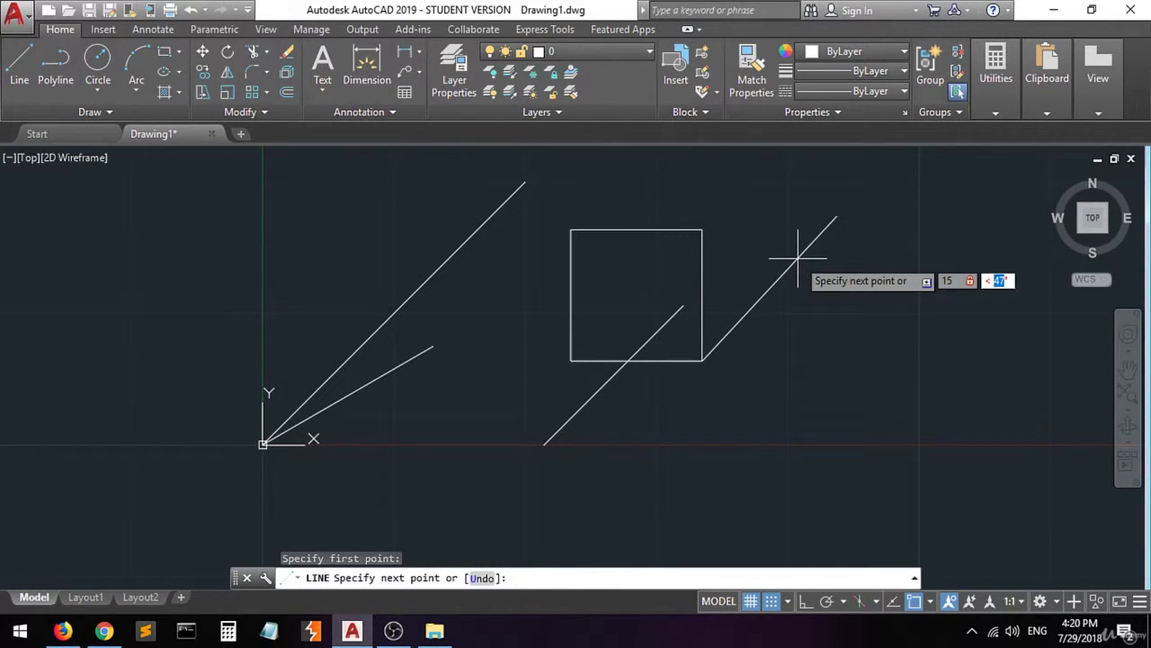
type("45")
key("Return")
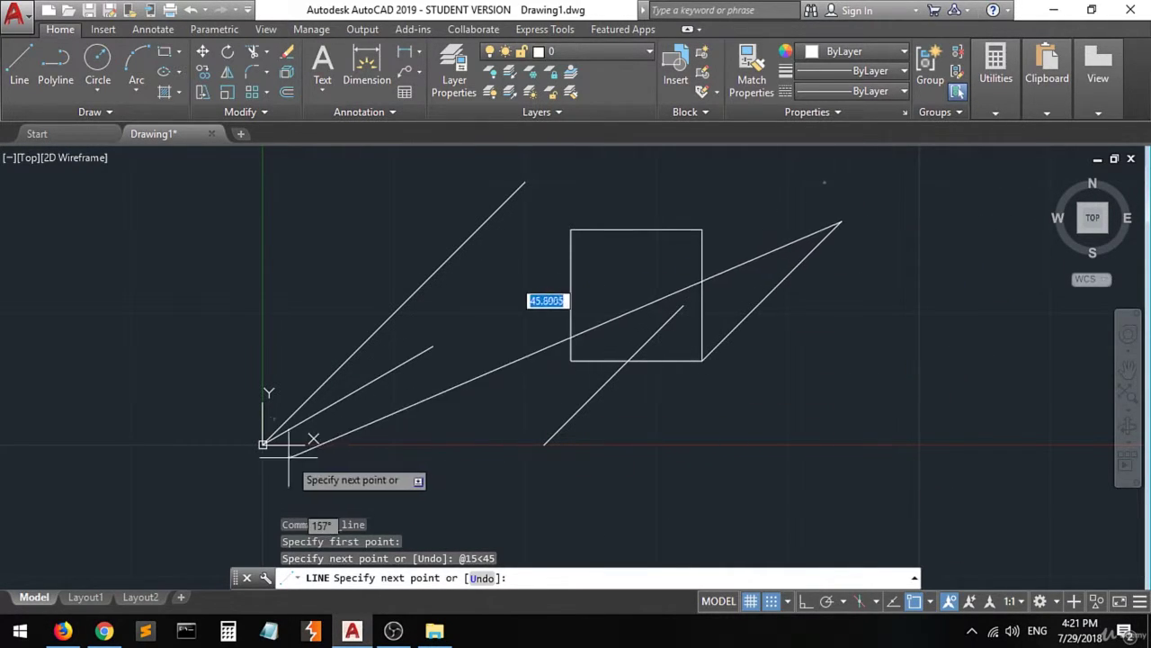
left_click(351, 397)
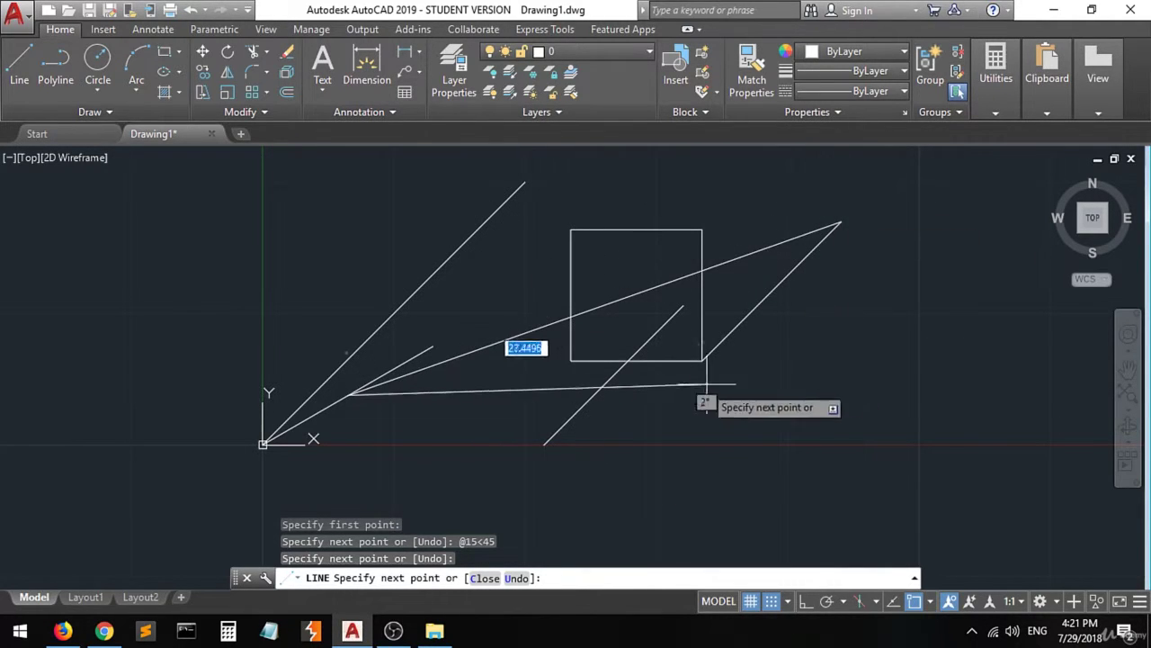
key("ctrl+z")
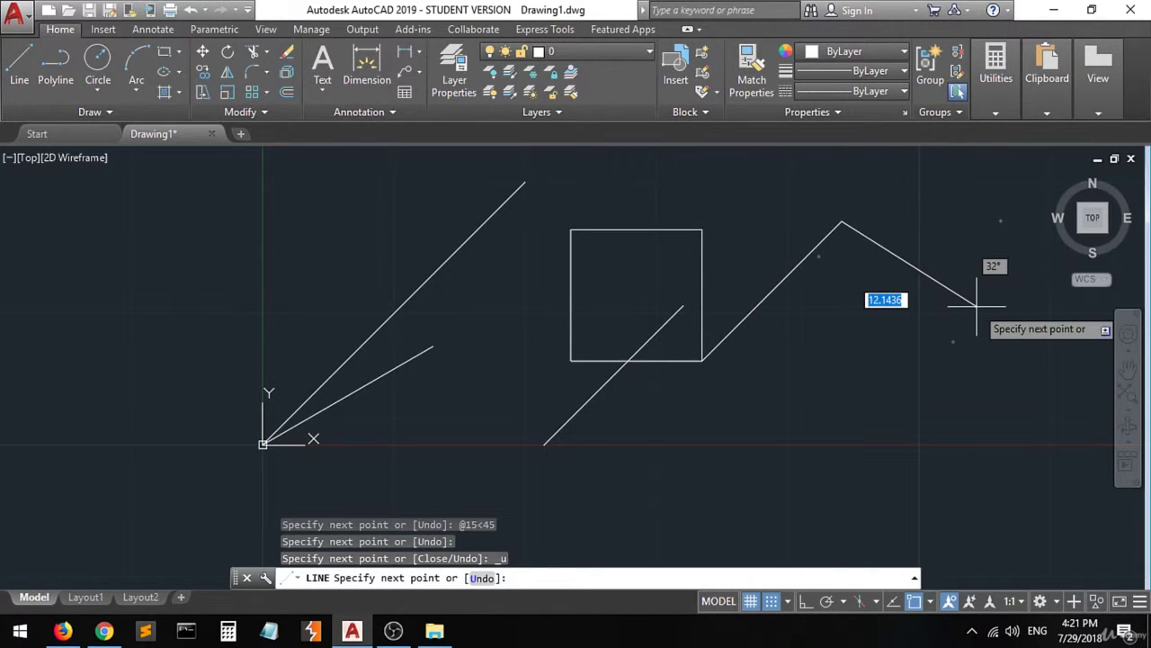
key("Return")
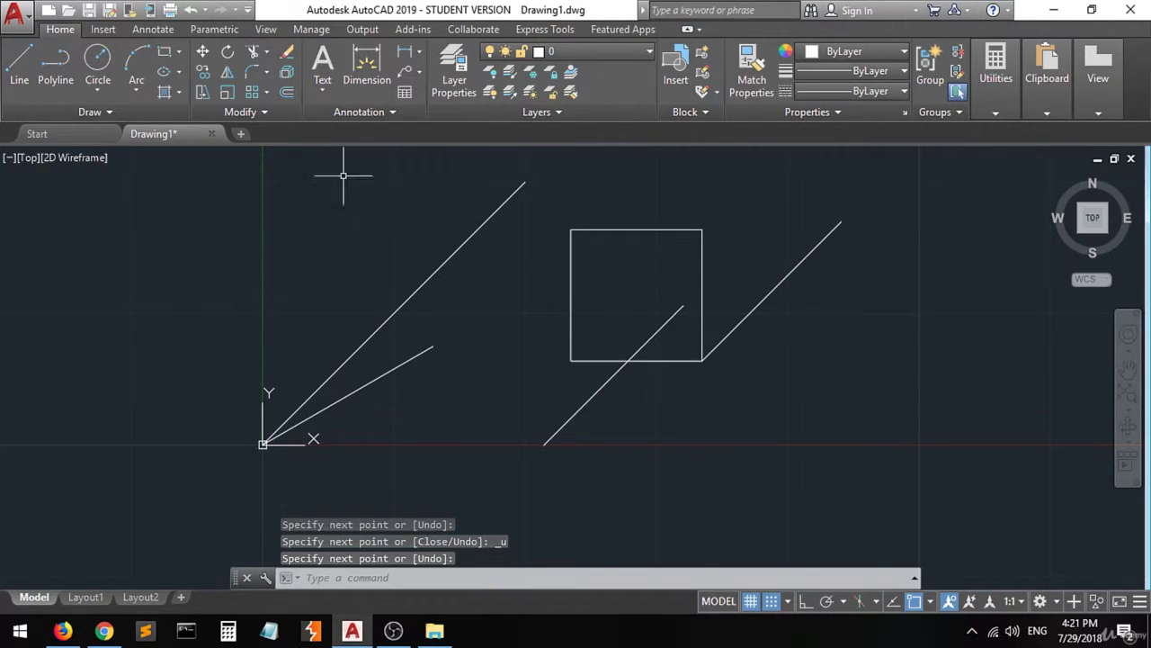
left_click(19, 64)
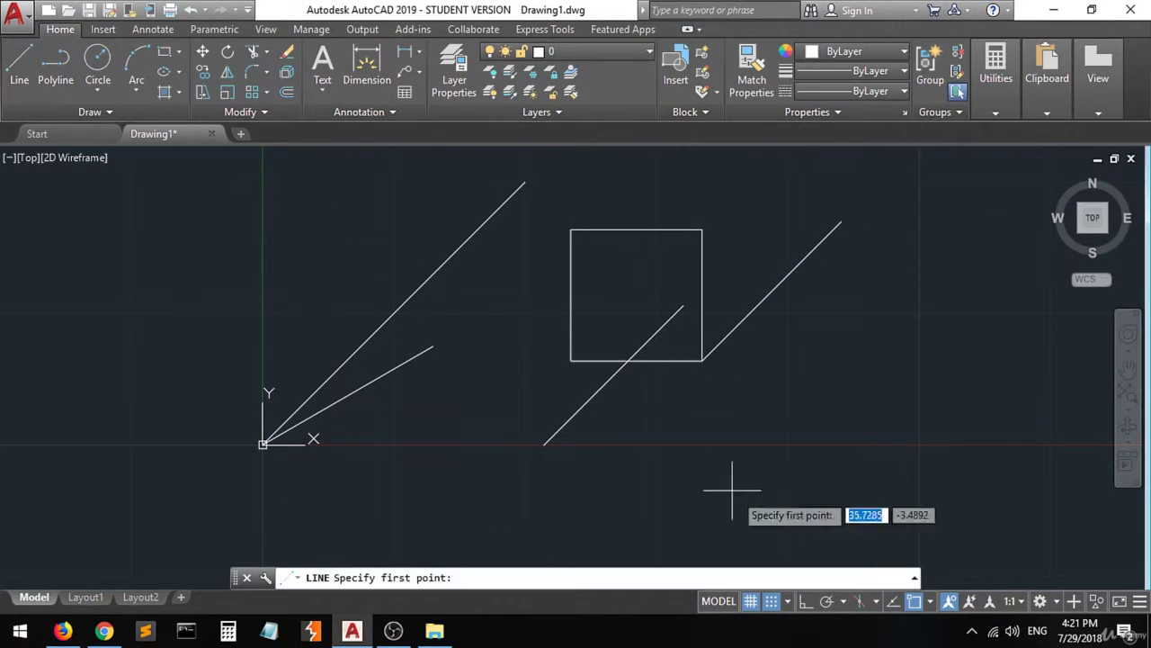
left_click(674, 451)
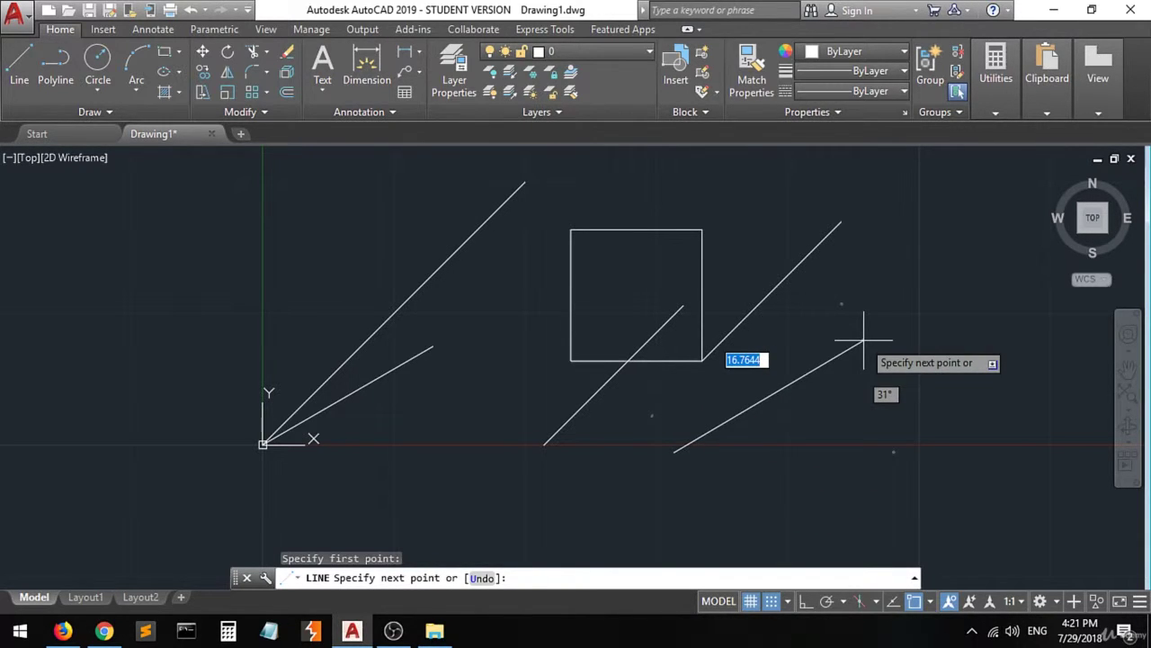
type("15")
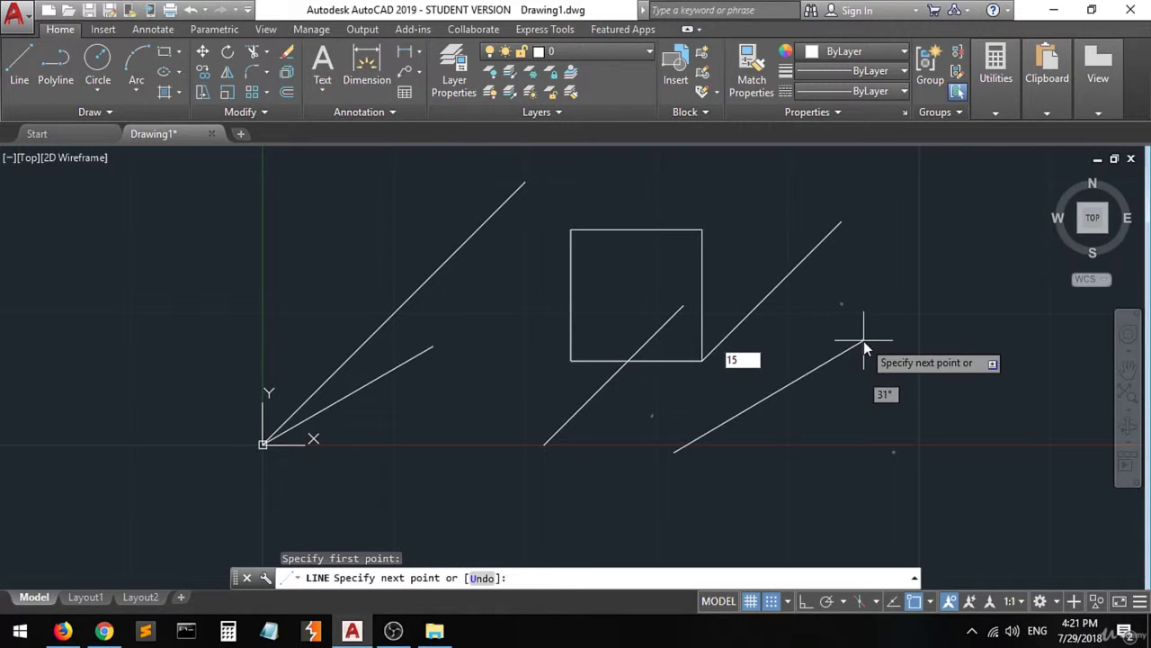
key("Tab")
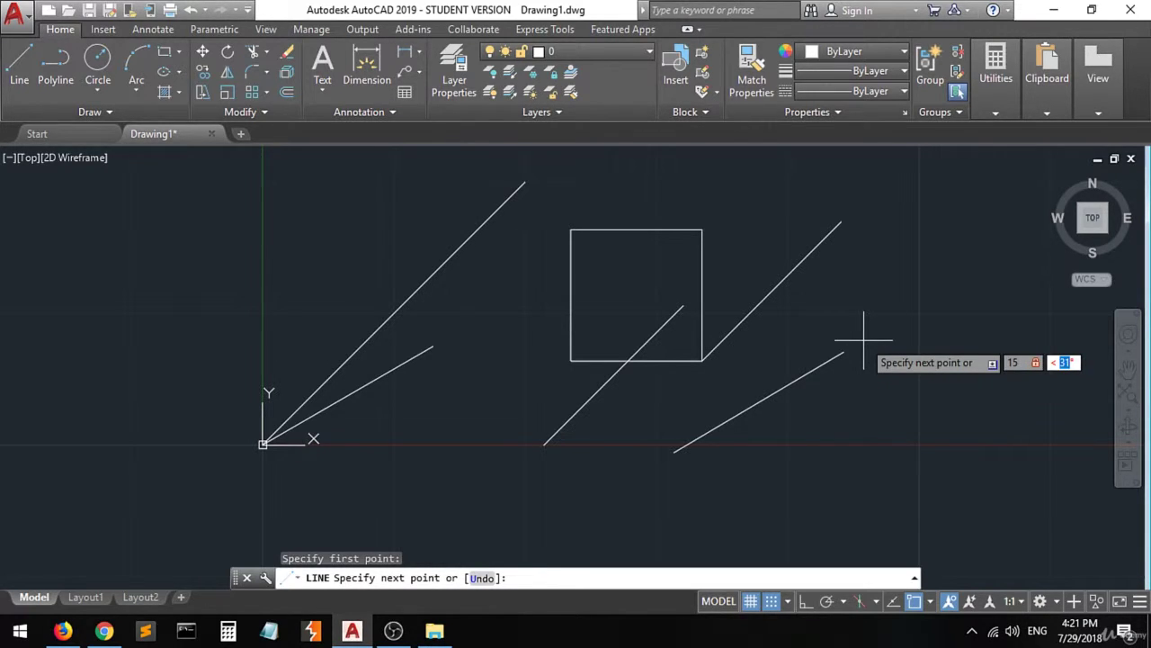
type("30")
key("Return")
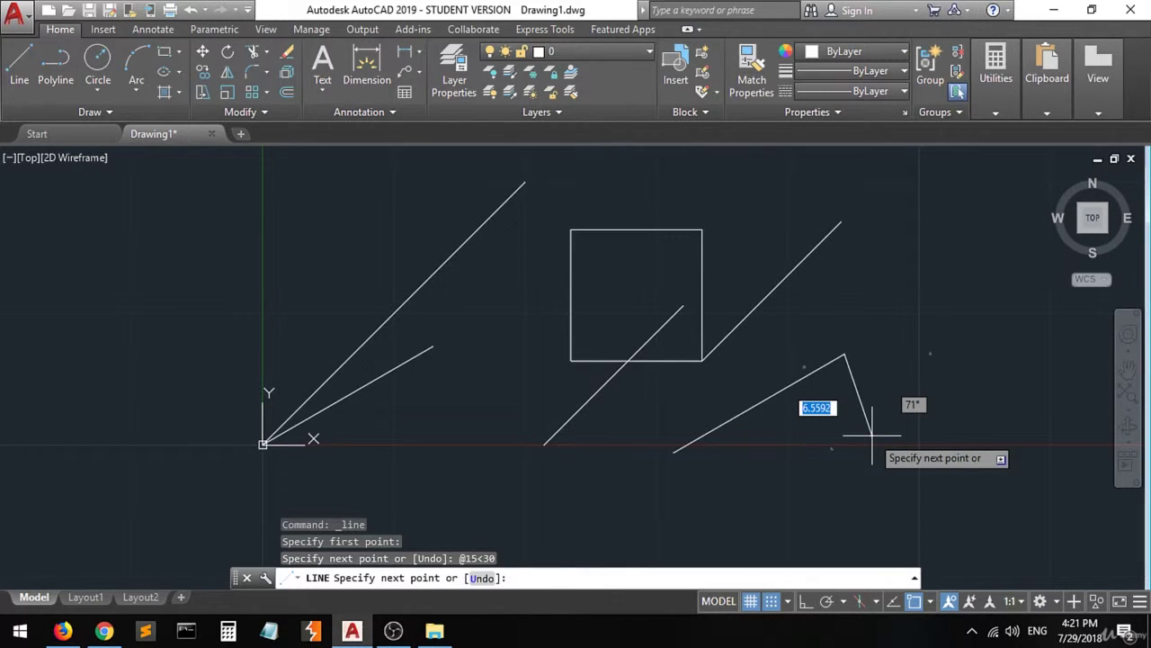
key("Escape")
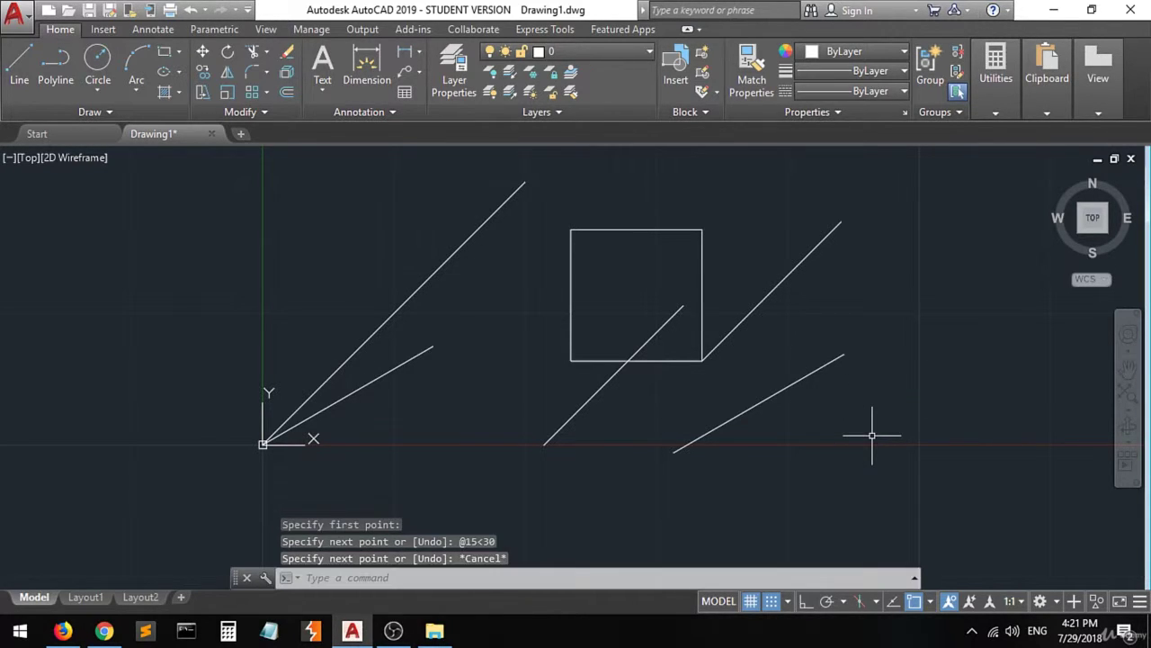
left_click(19, 62)
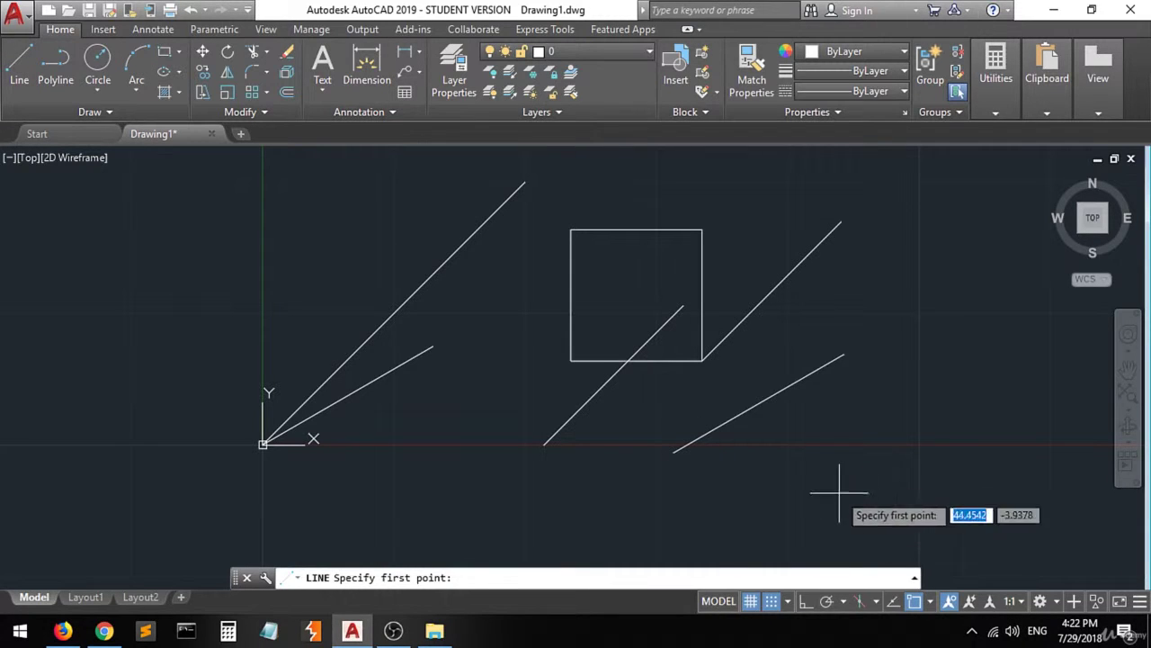
left_click(795, 461)
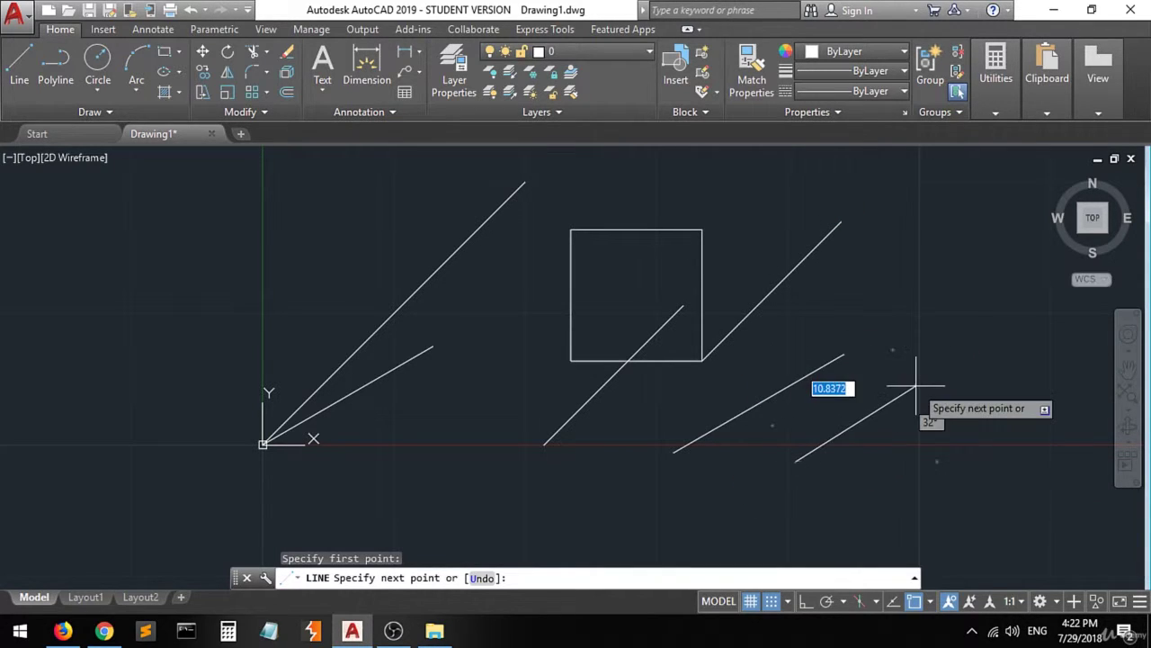
type("10")
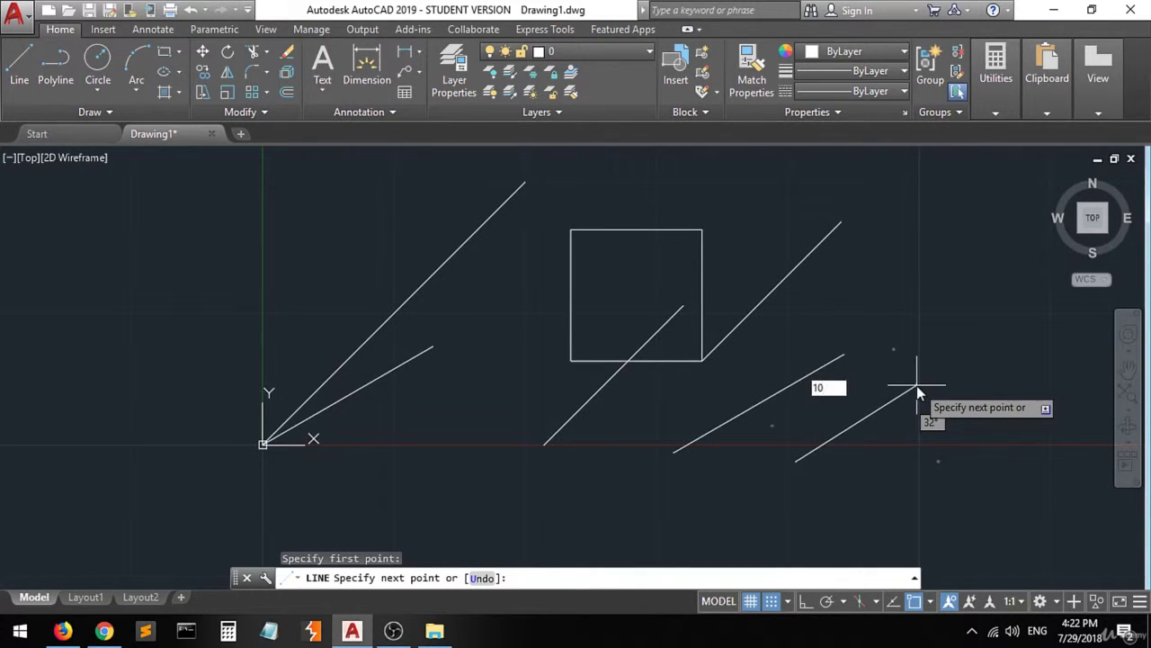
key("Tab")
type("10")
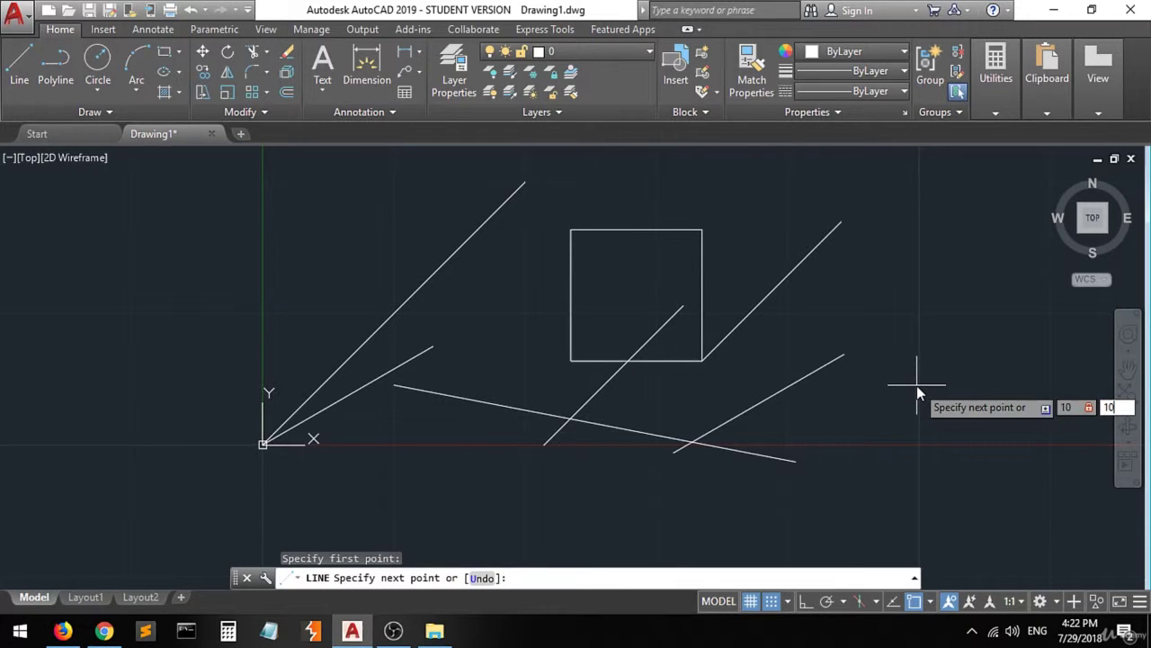
key("Return")
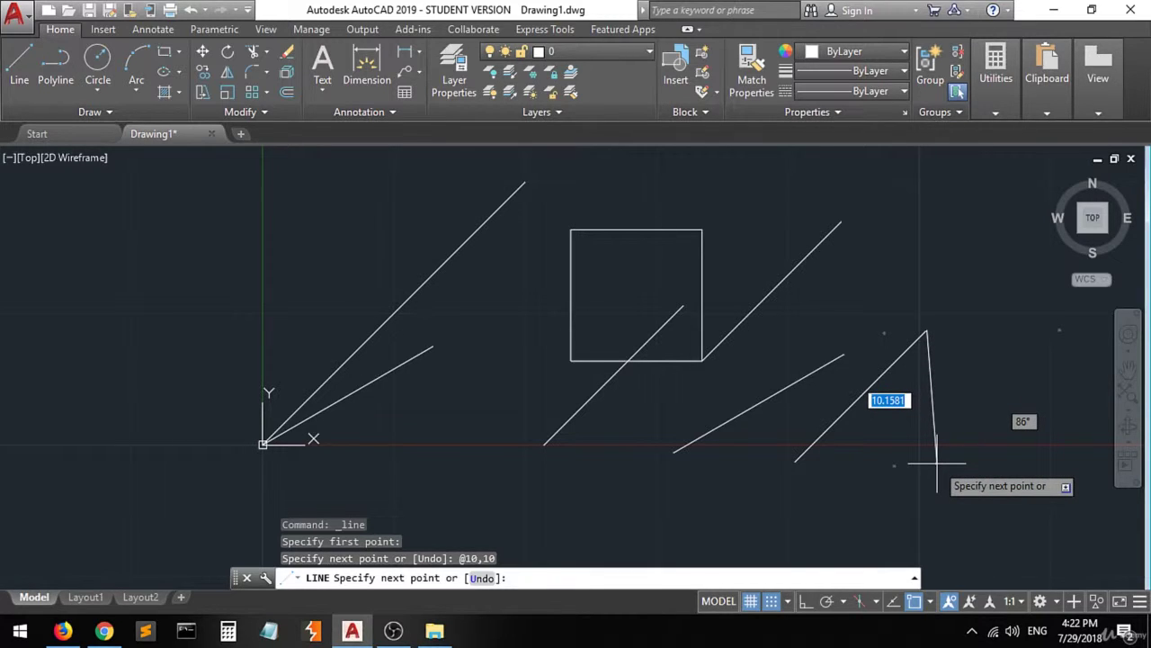
key("Escape")
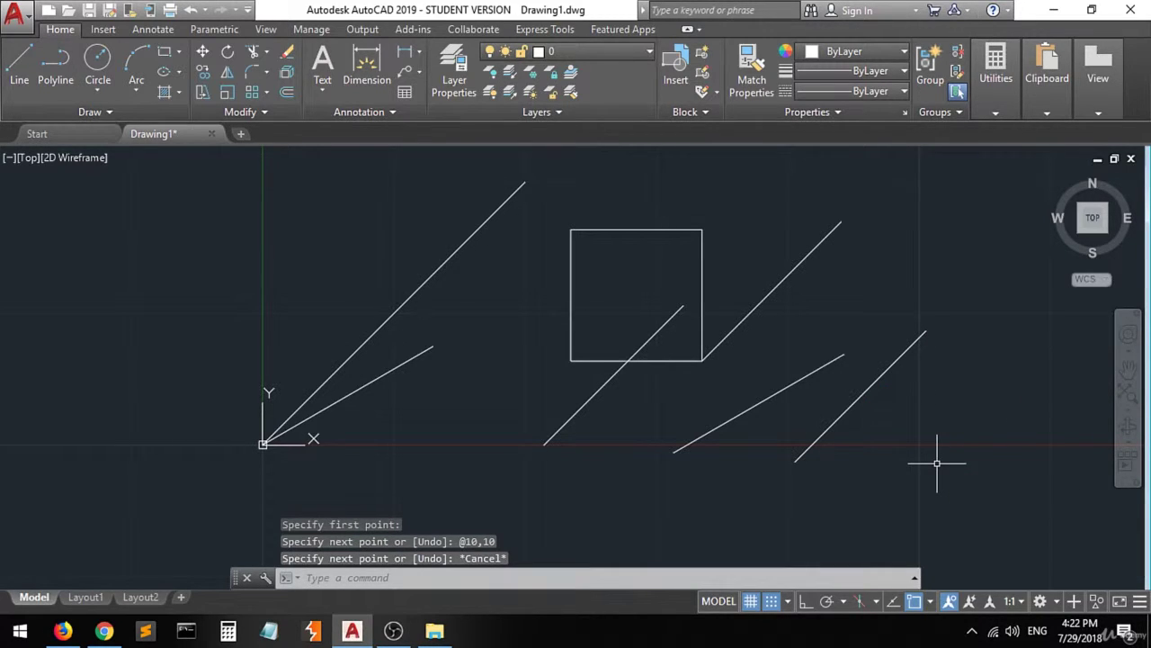